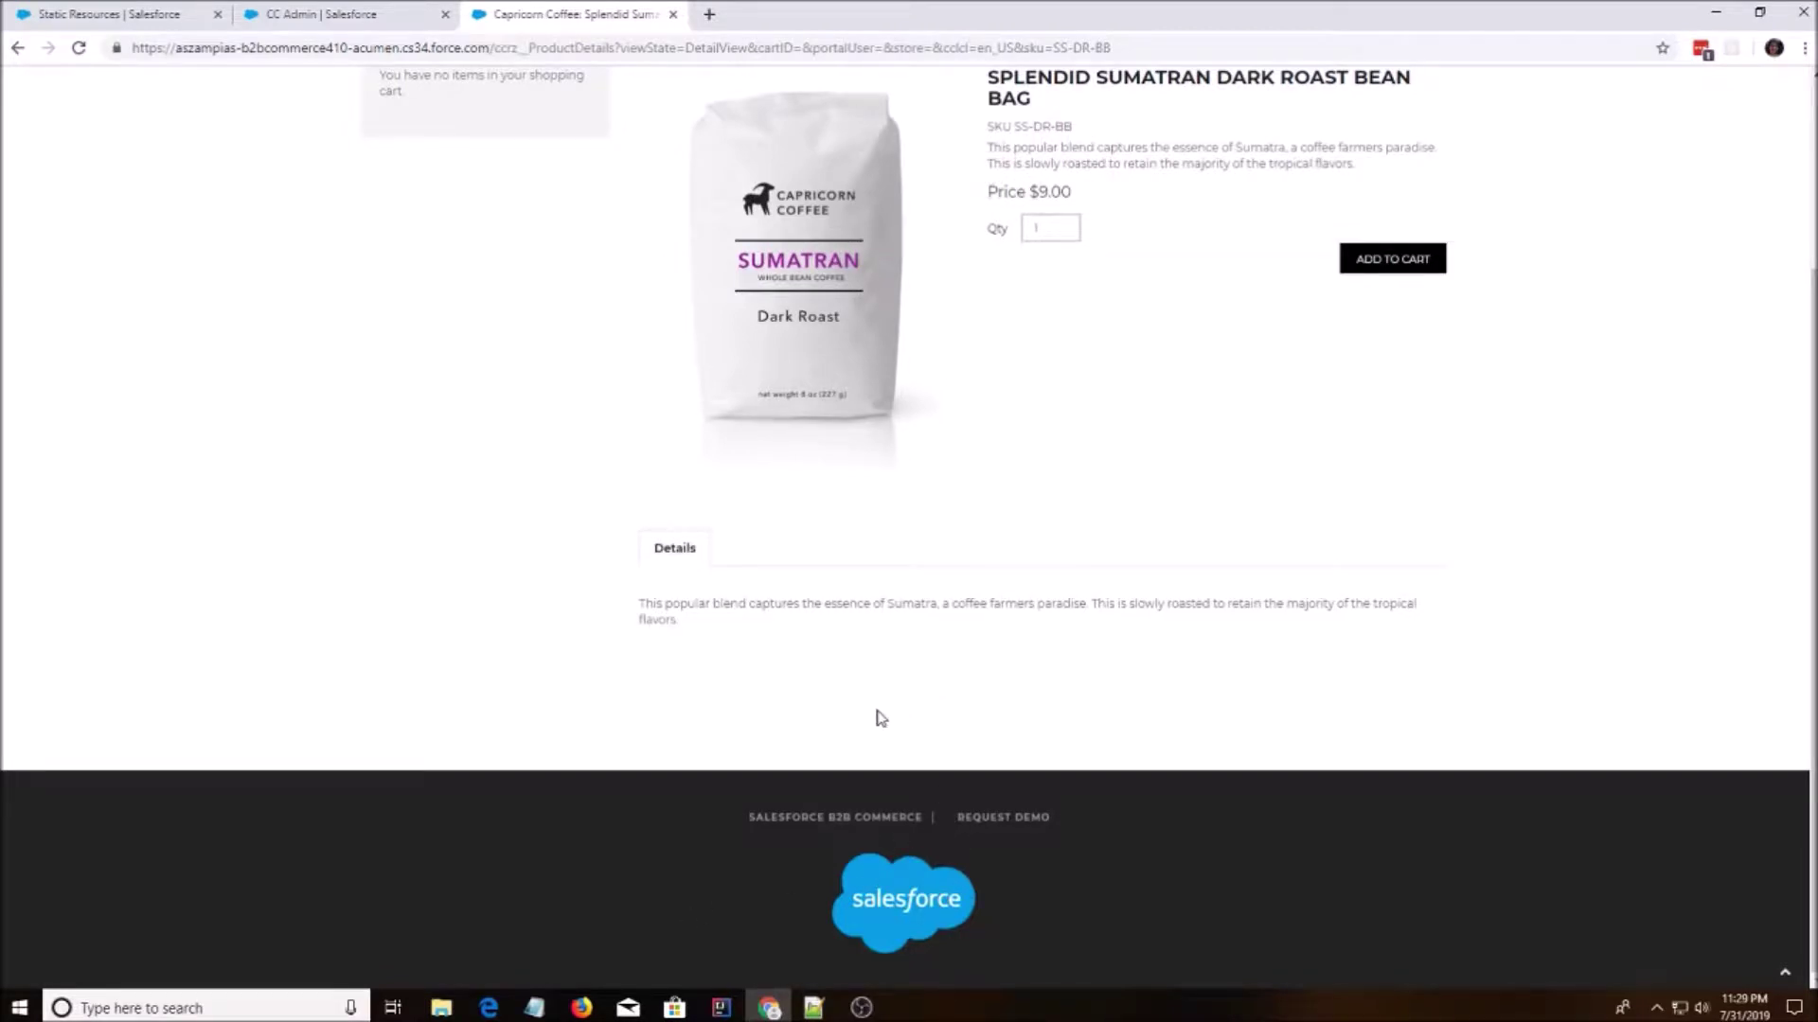
Close the RegisterPageBIE and ccLogicCoffeeAccountCreateAccount editor tabs in IntelliJ IDEA
click(716, 1009)
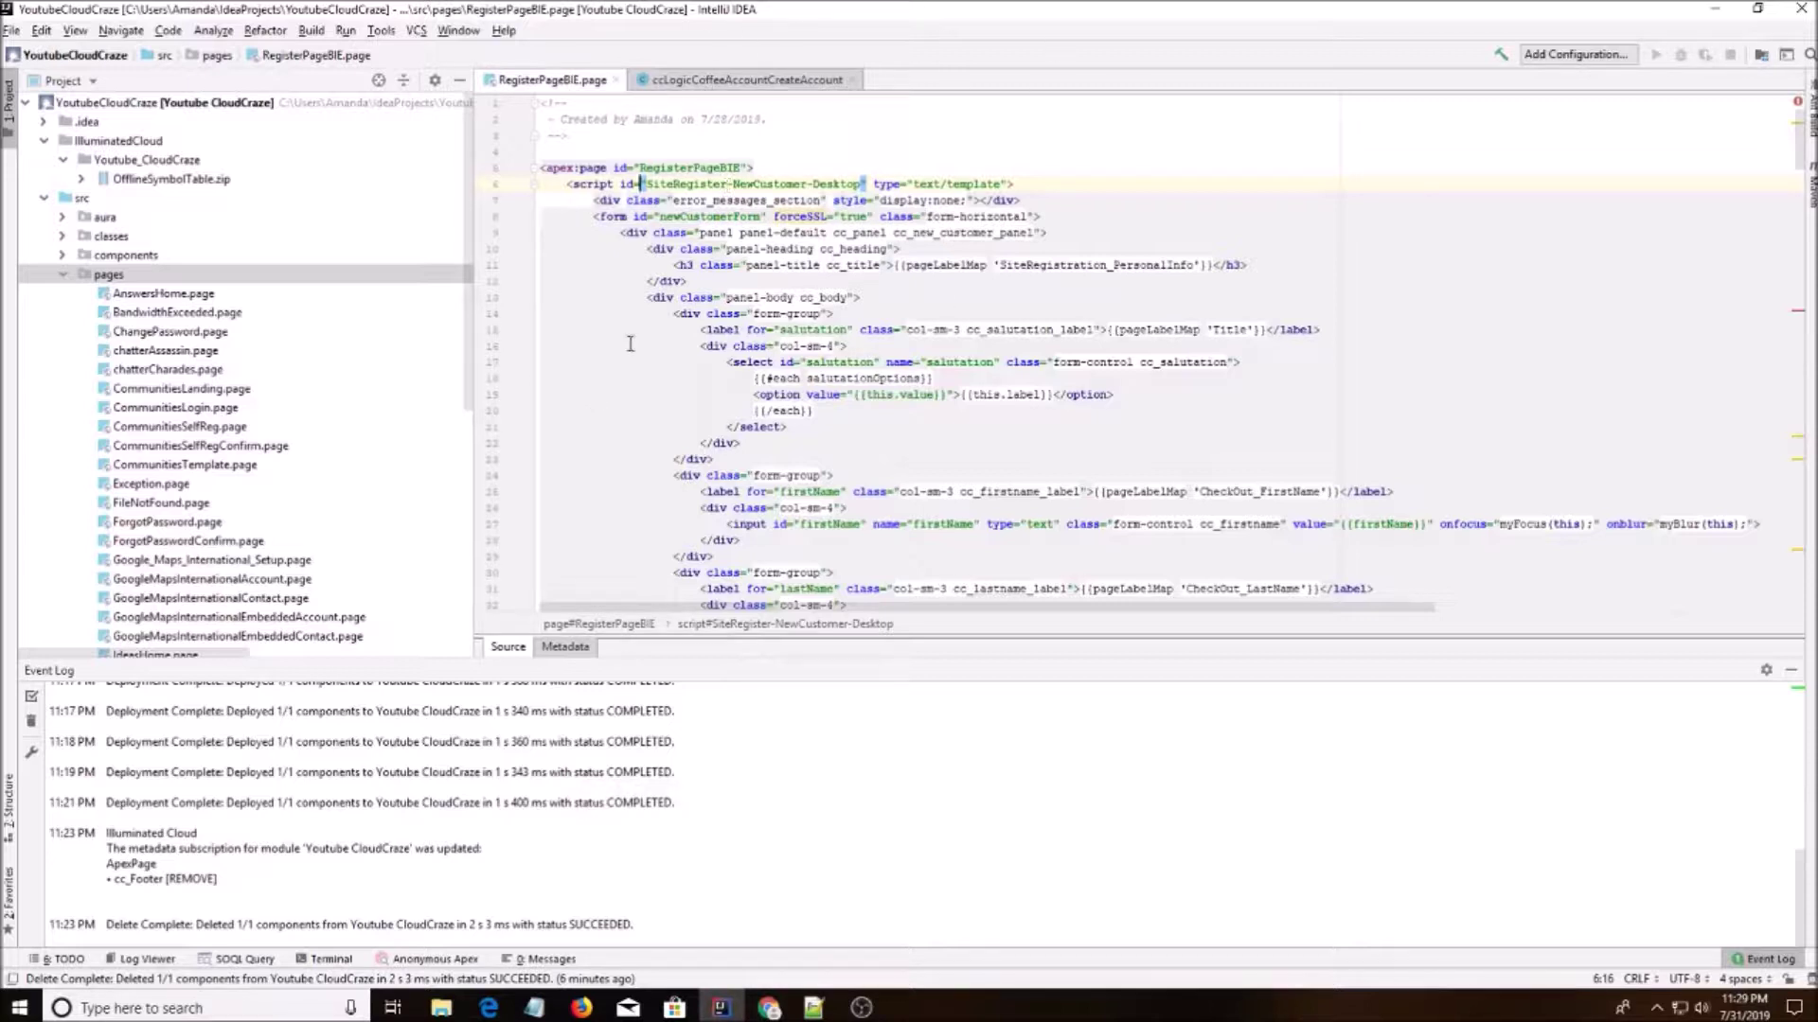
click(617, 79)
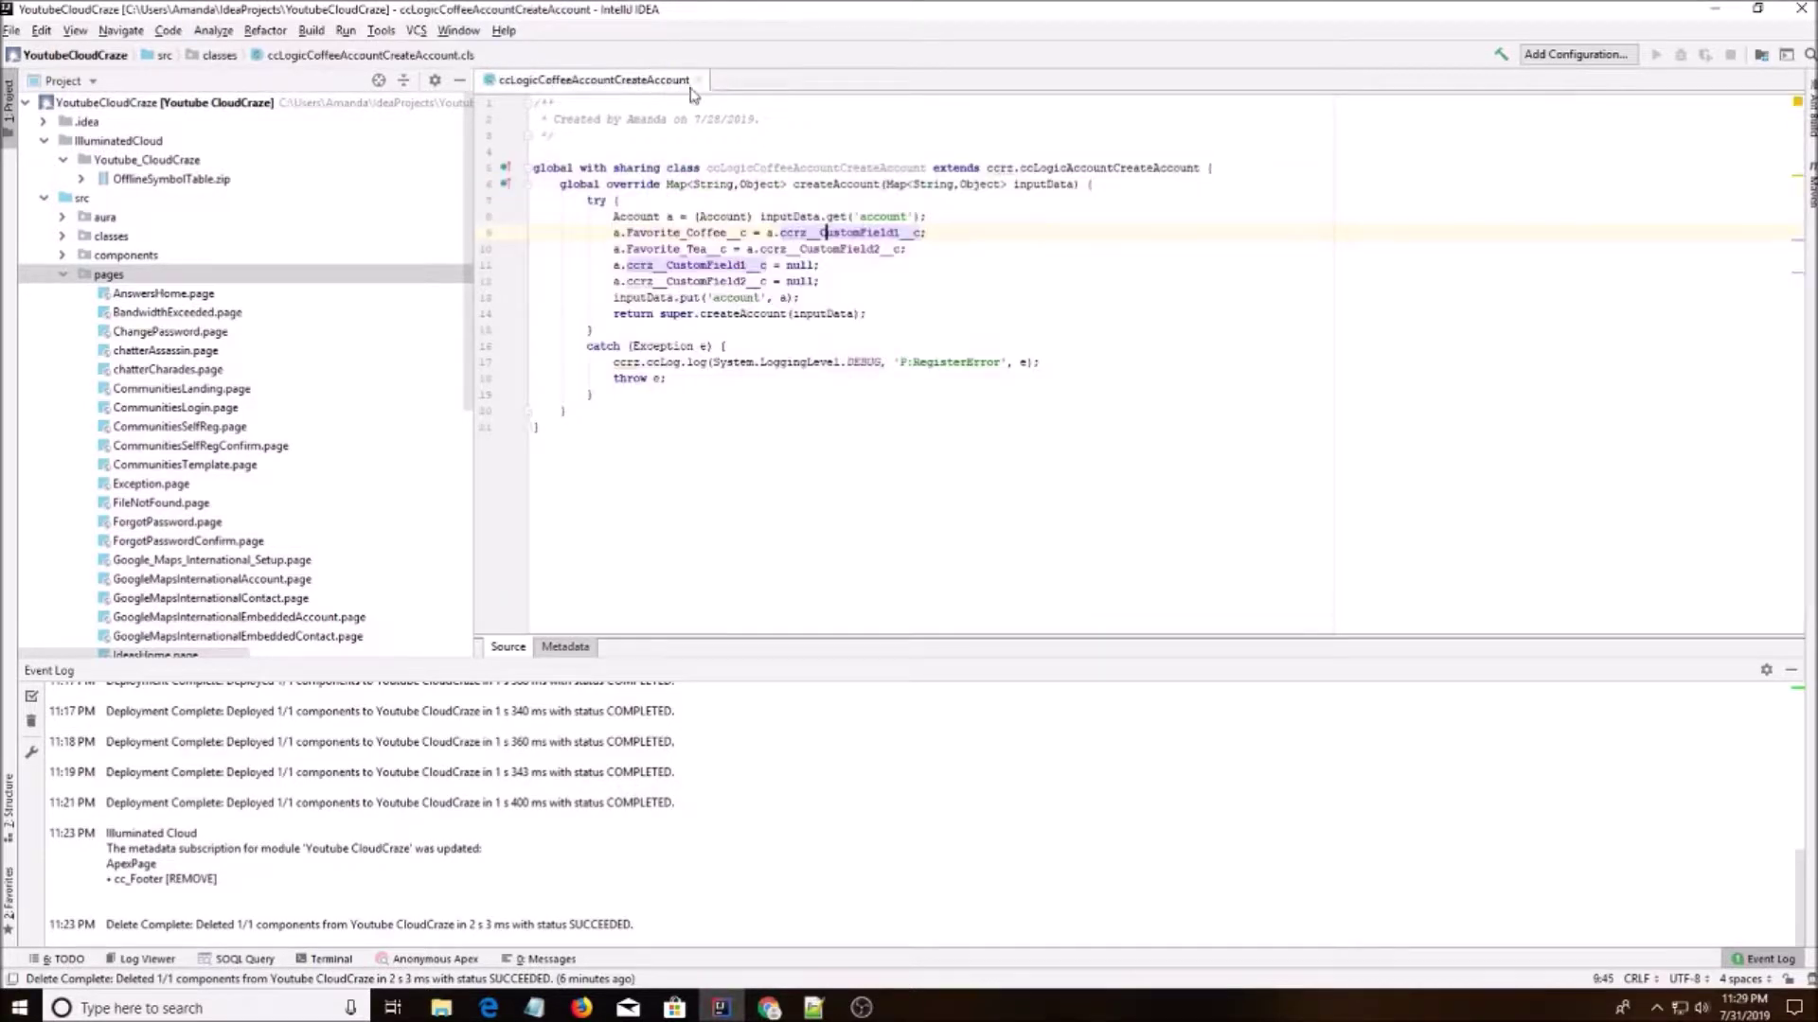
click(698, 80)
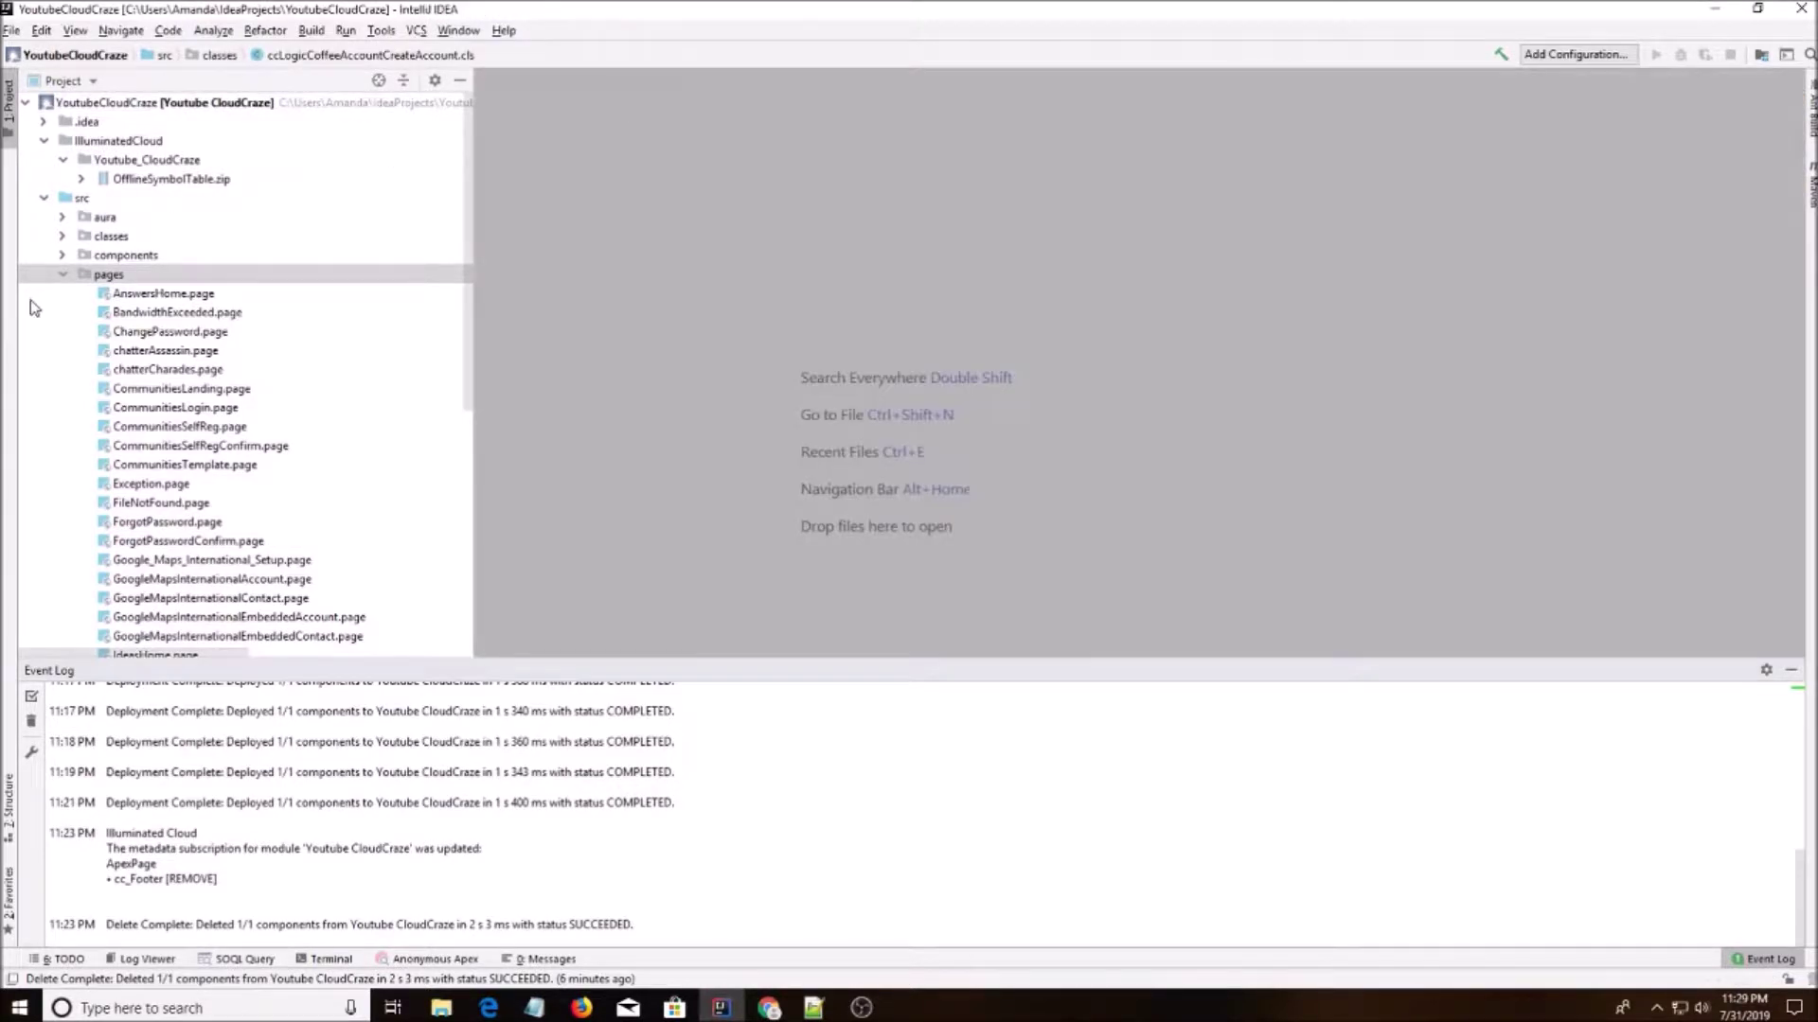
Create a cc_Footer Visualforce page in the pages folder and add it to the deployed metadata
right_click(97, 282)
mouse_move(142, 287)
click(426, 289)
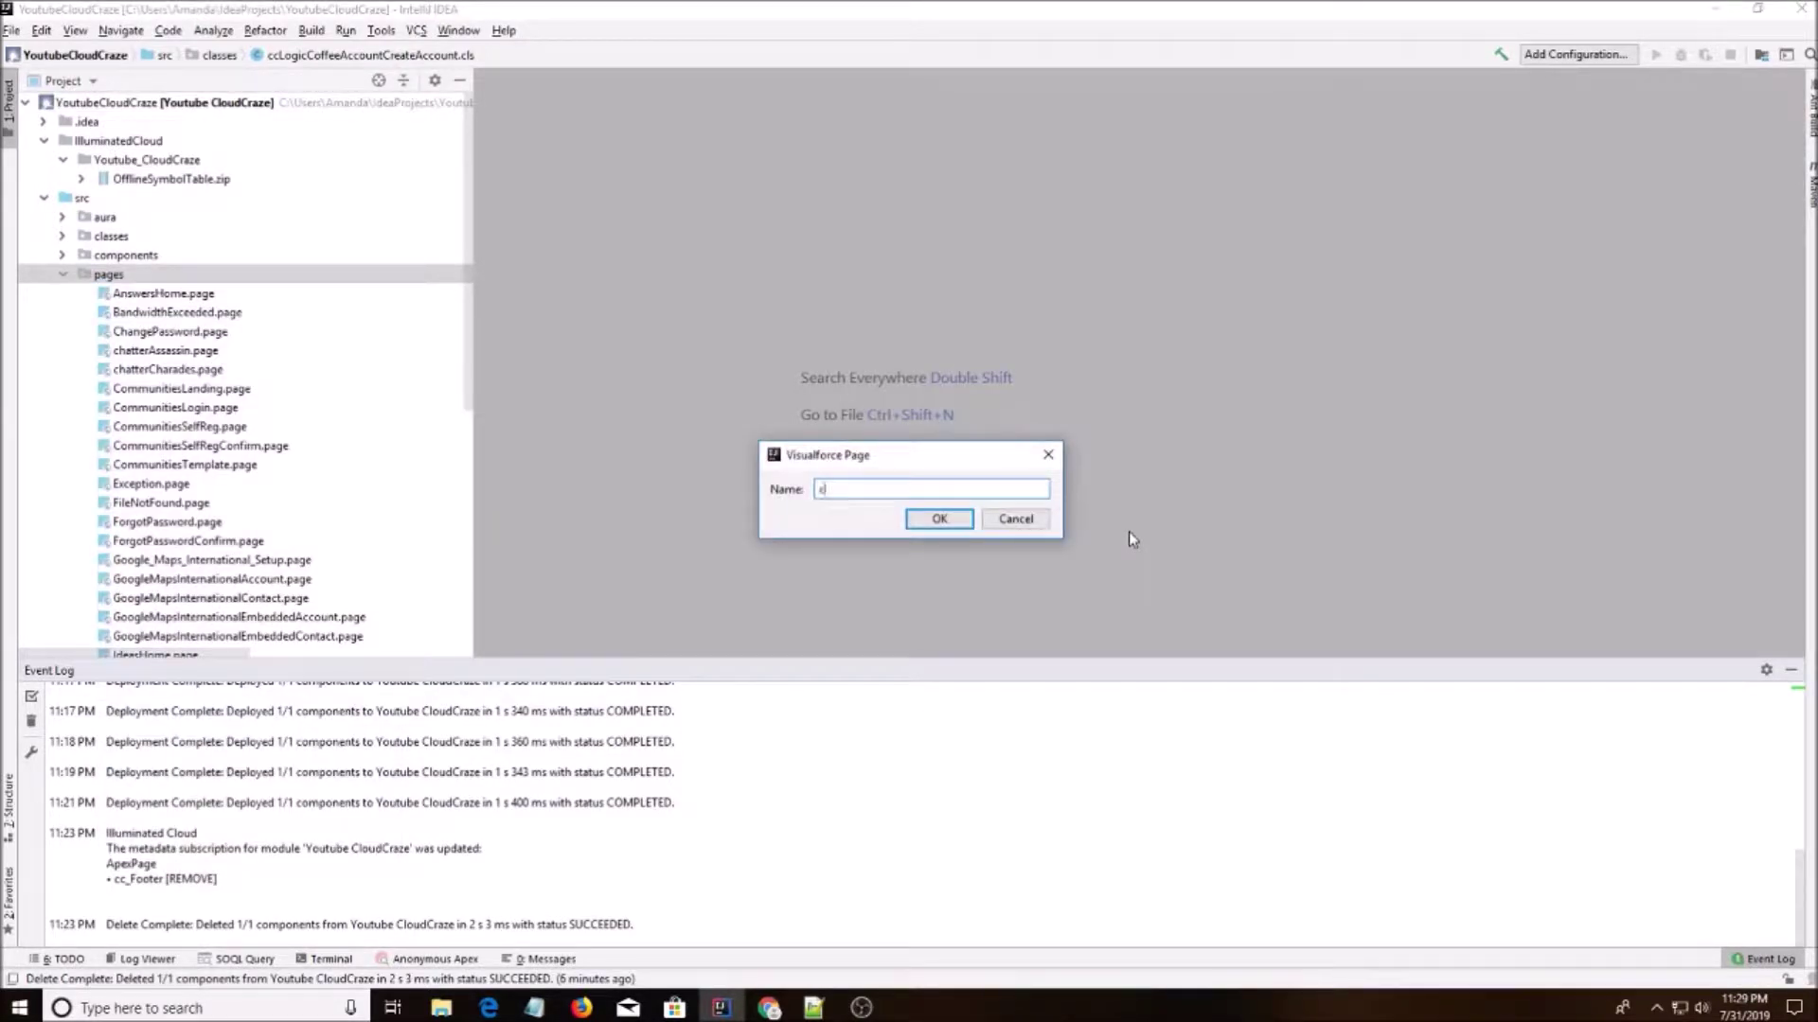
text(cc_Footer)
click(940, 518)
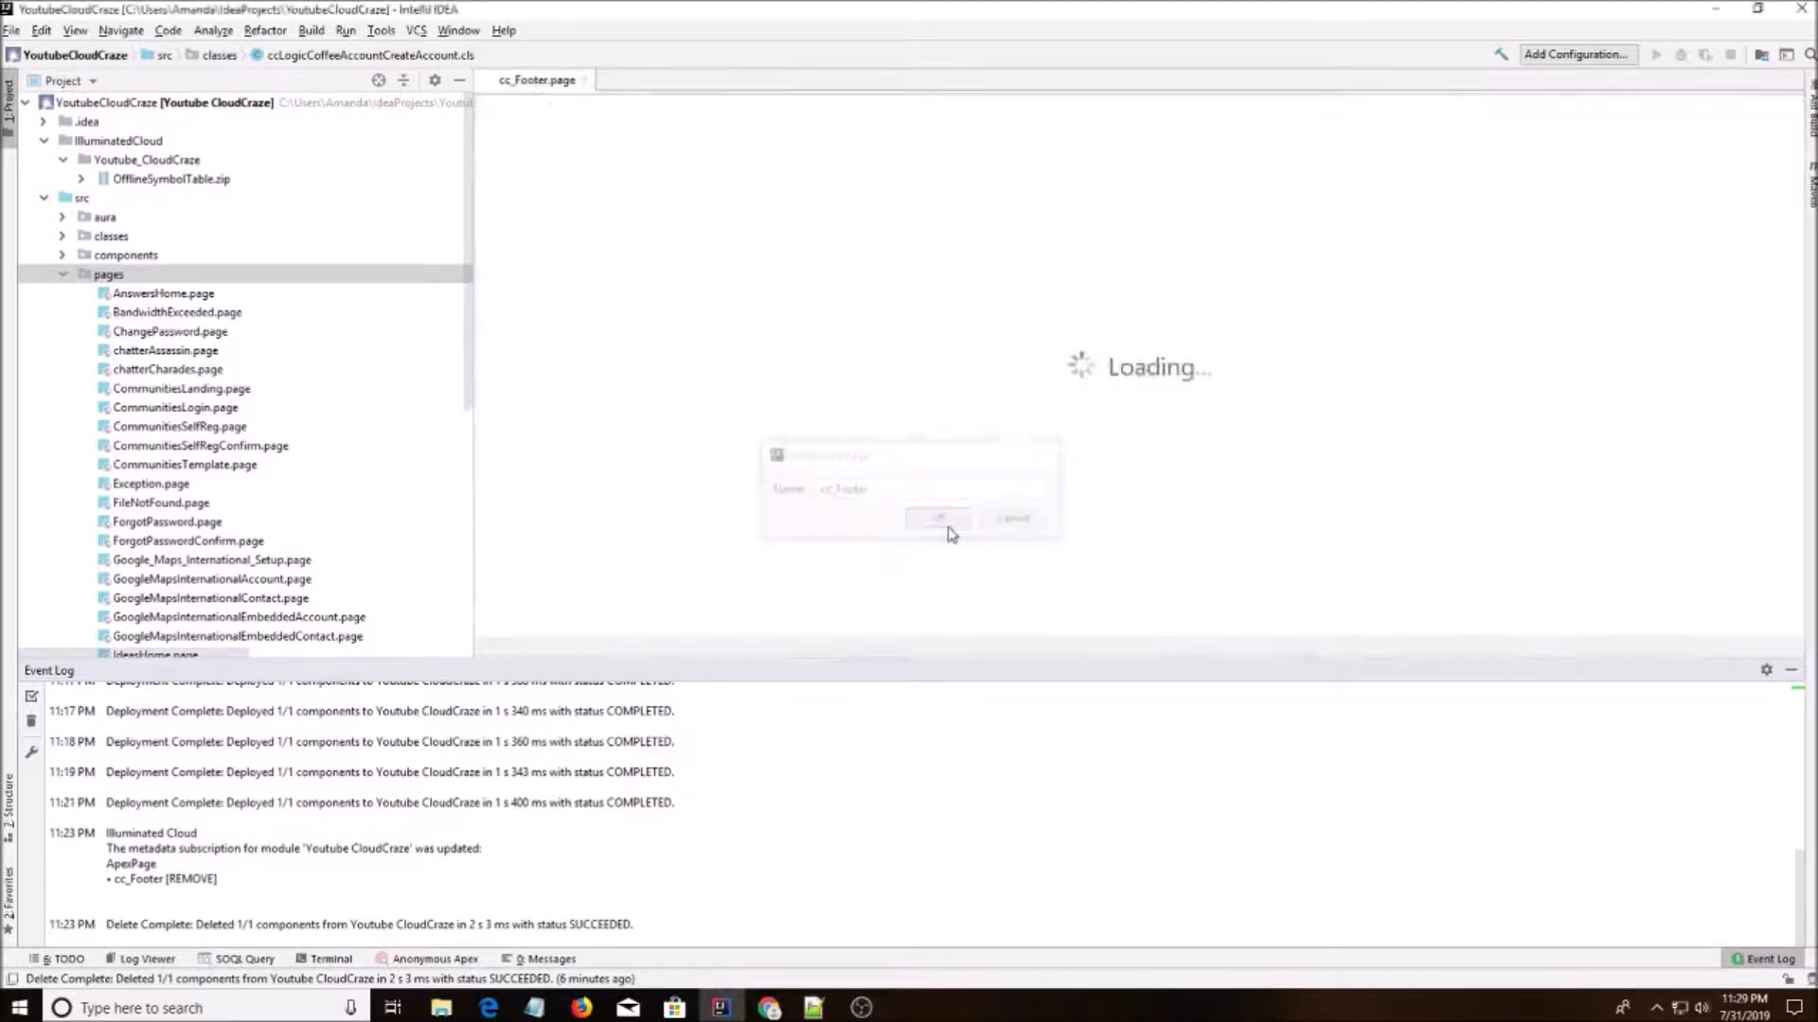
click(864, 682)
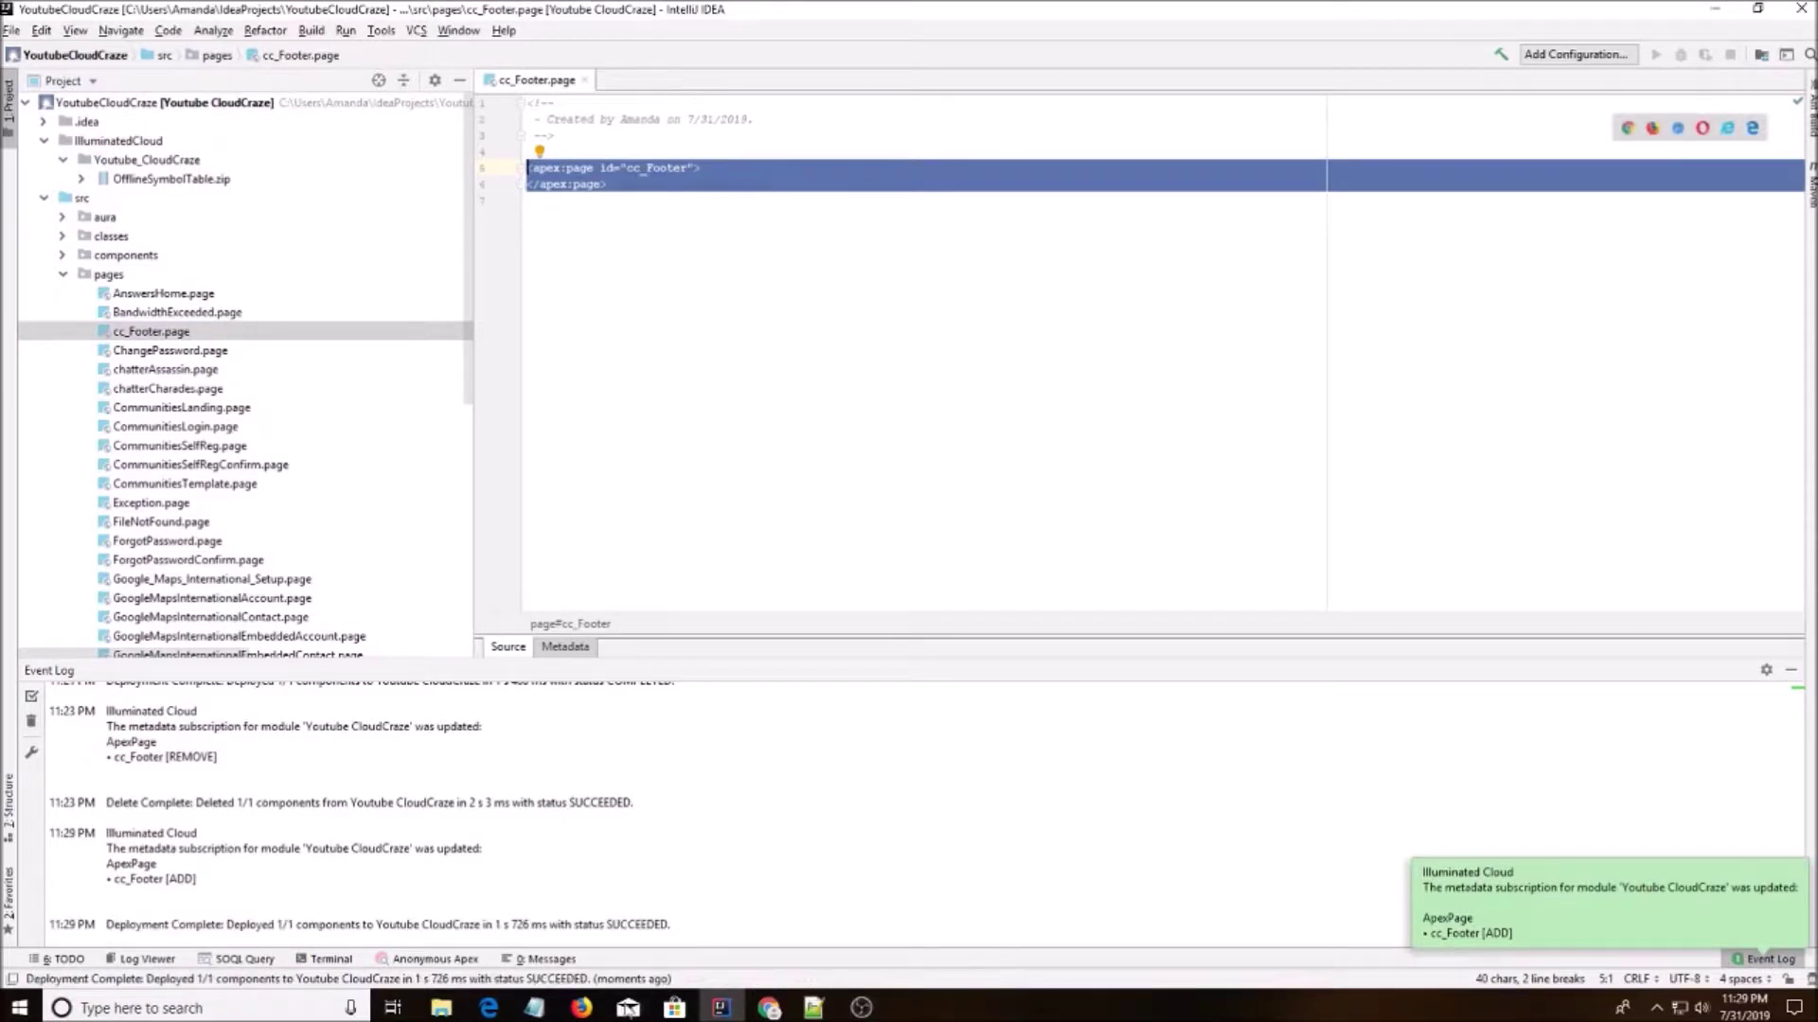
Open CC Admin in the browser and choose the DefaultStore store settings
click(782, 1011)
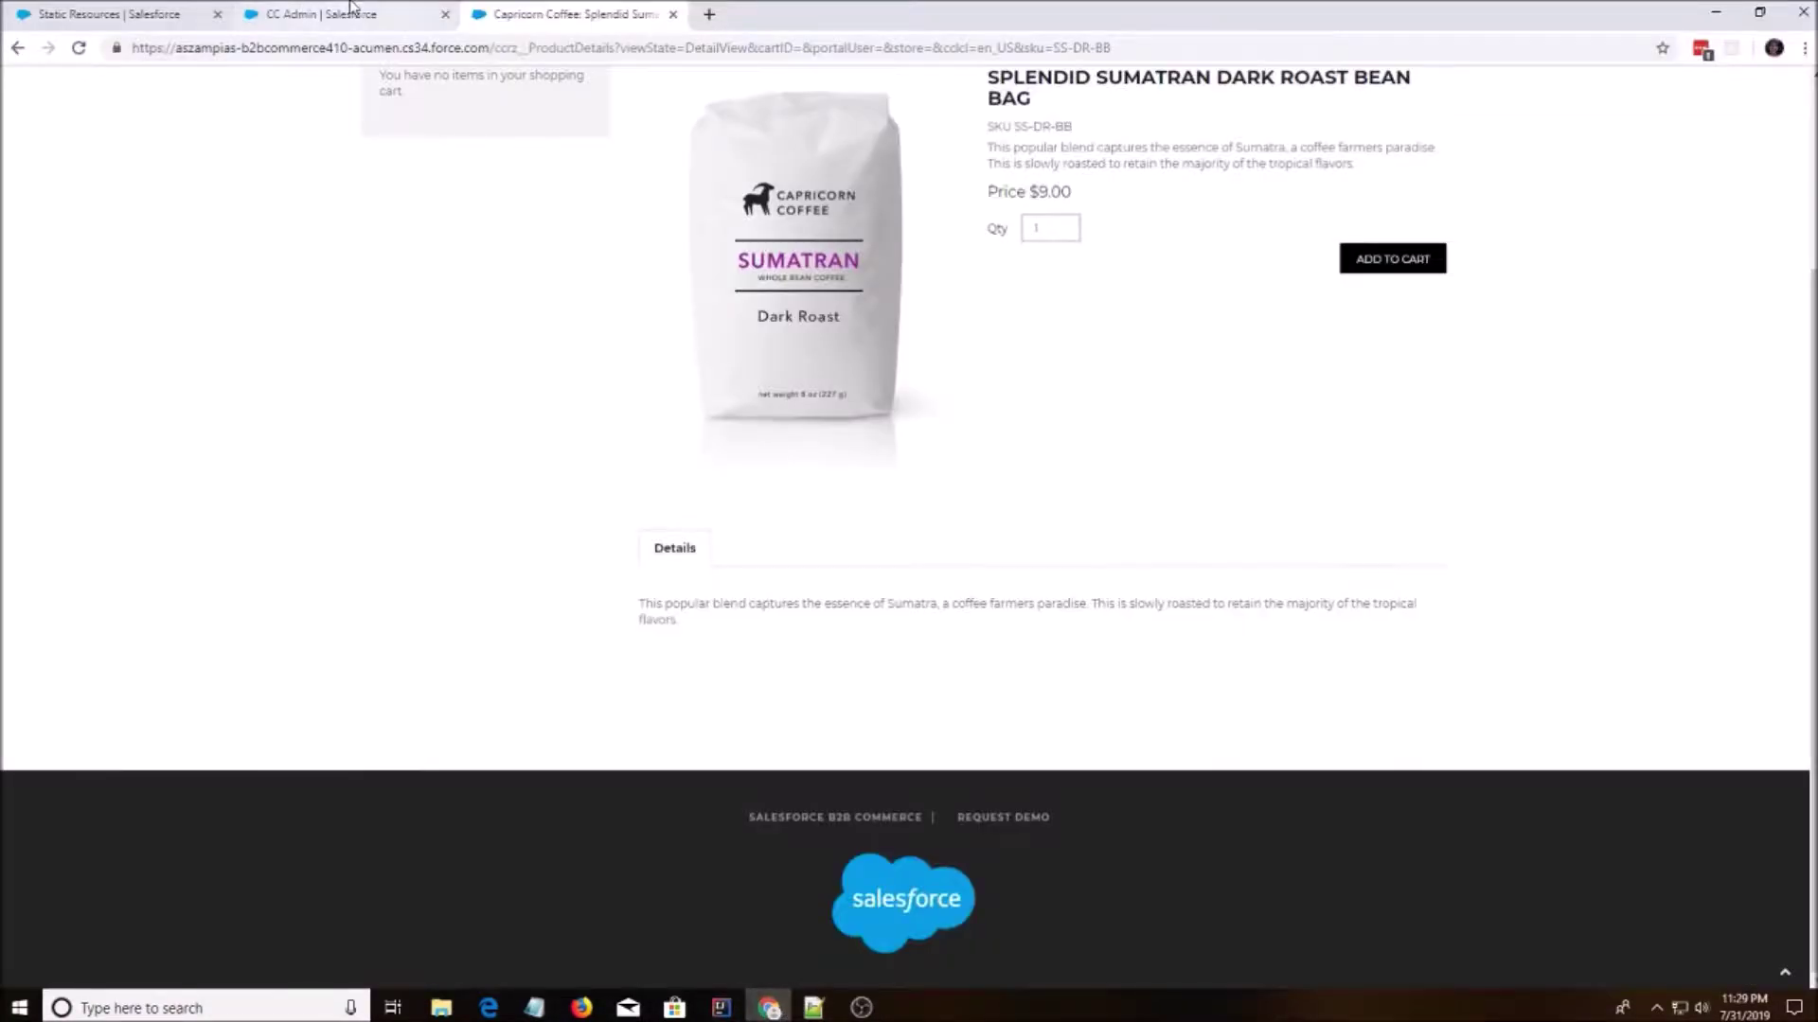
click(353, 13)
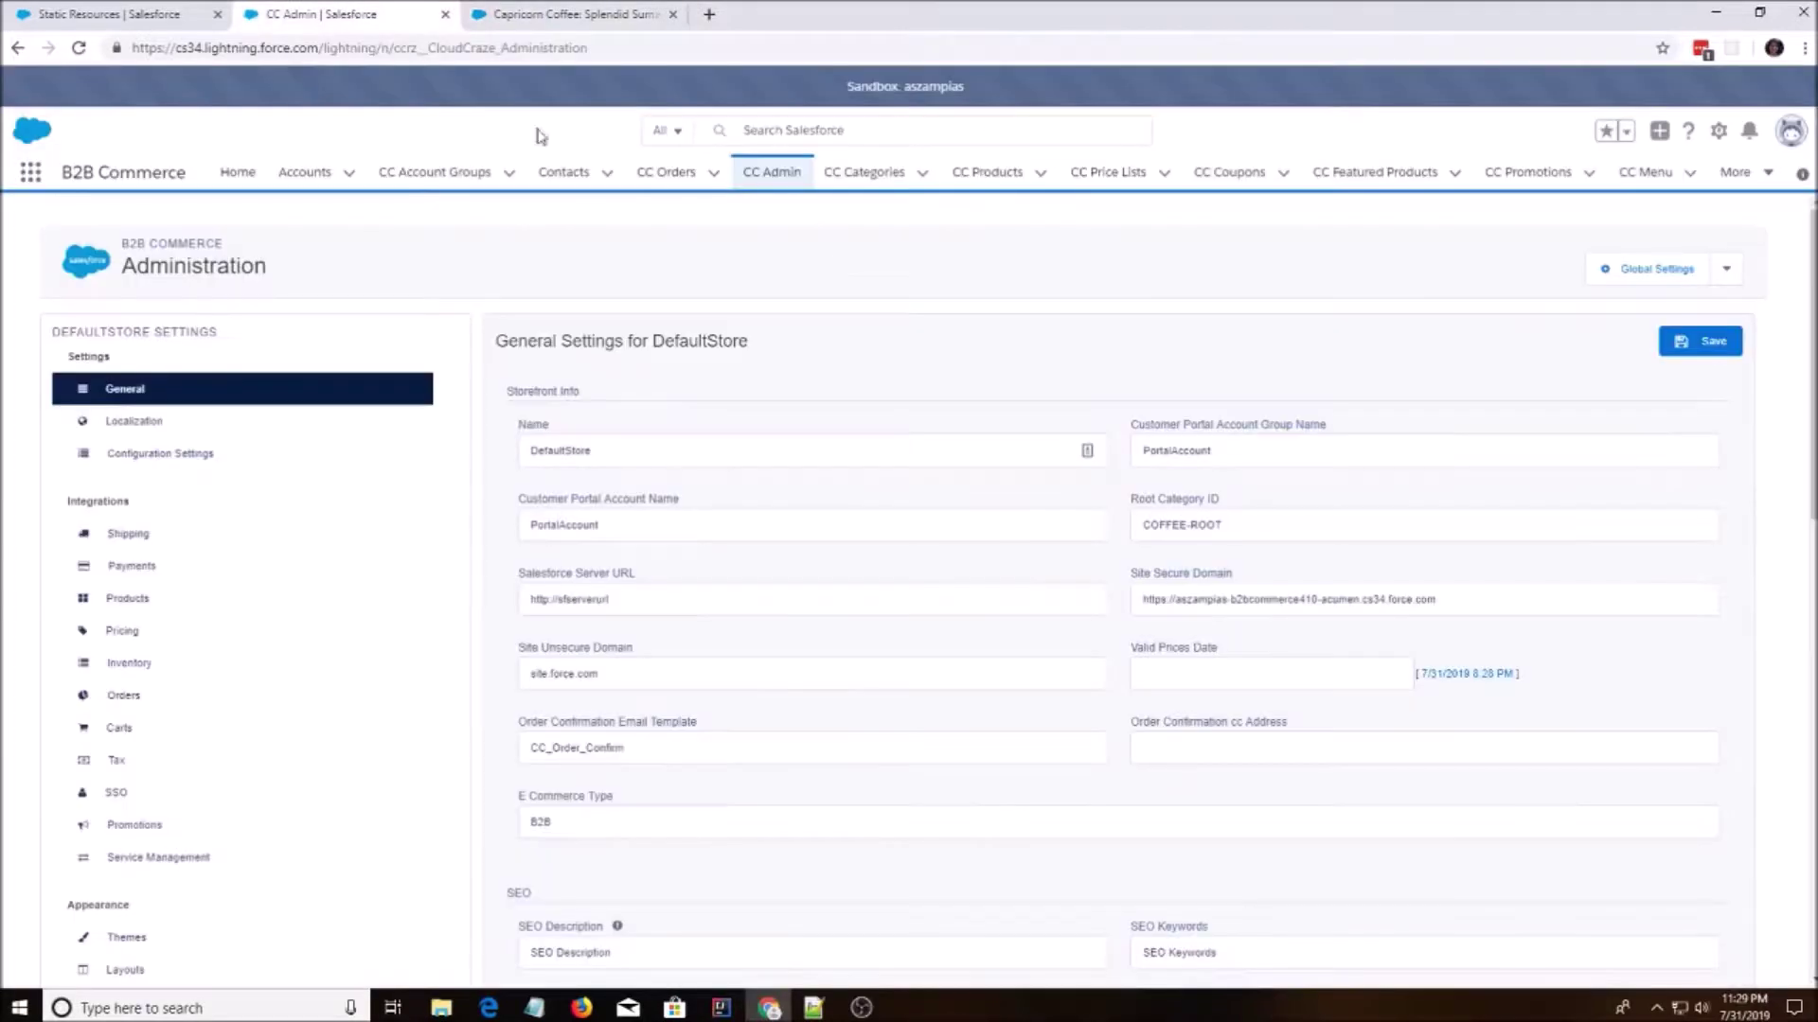
click(1729, 272)
click(1675, 305)
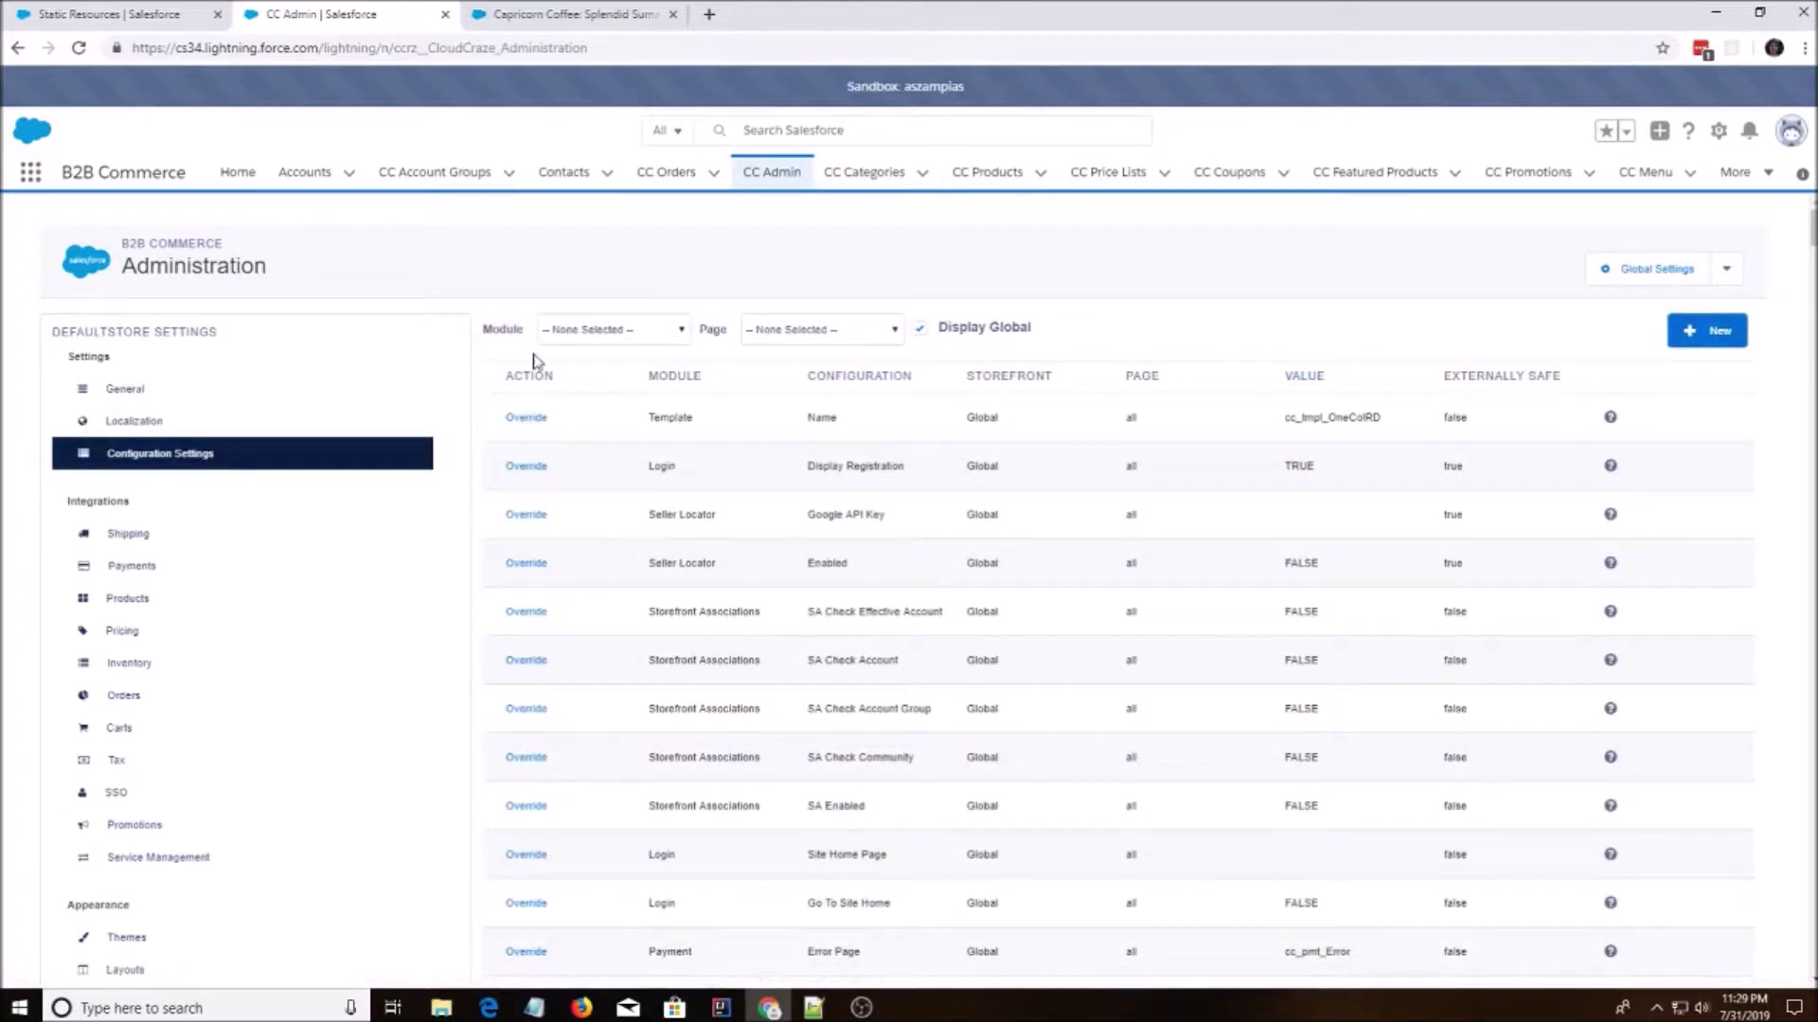
Filter the DefaultStore Configuration Settings to the Footer module
click(568, 339)
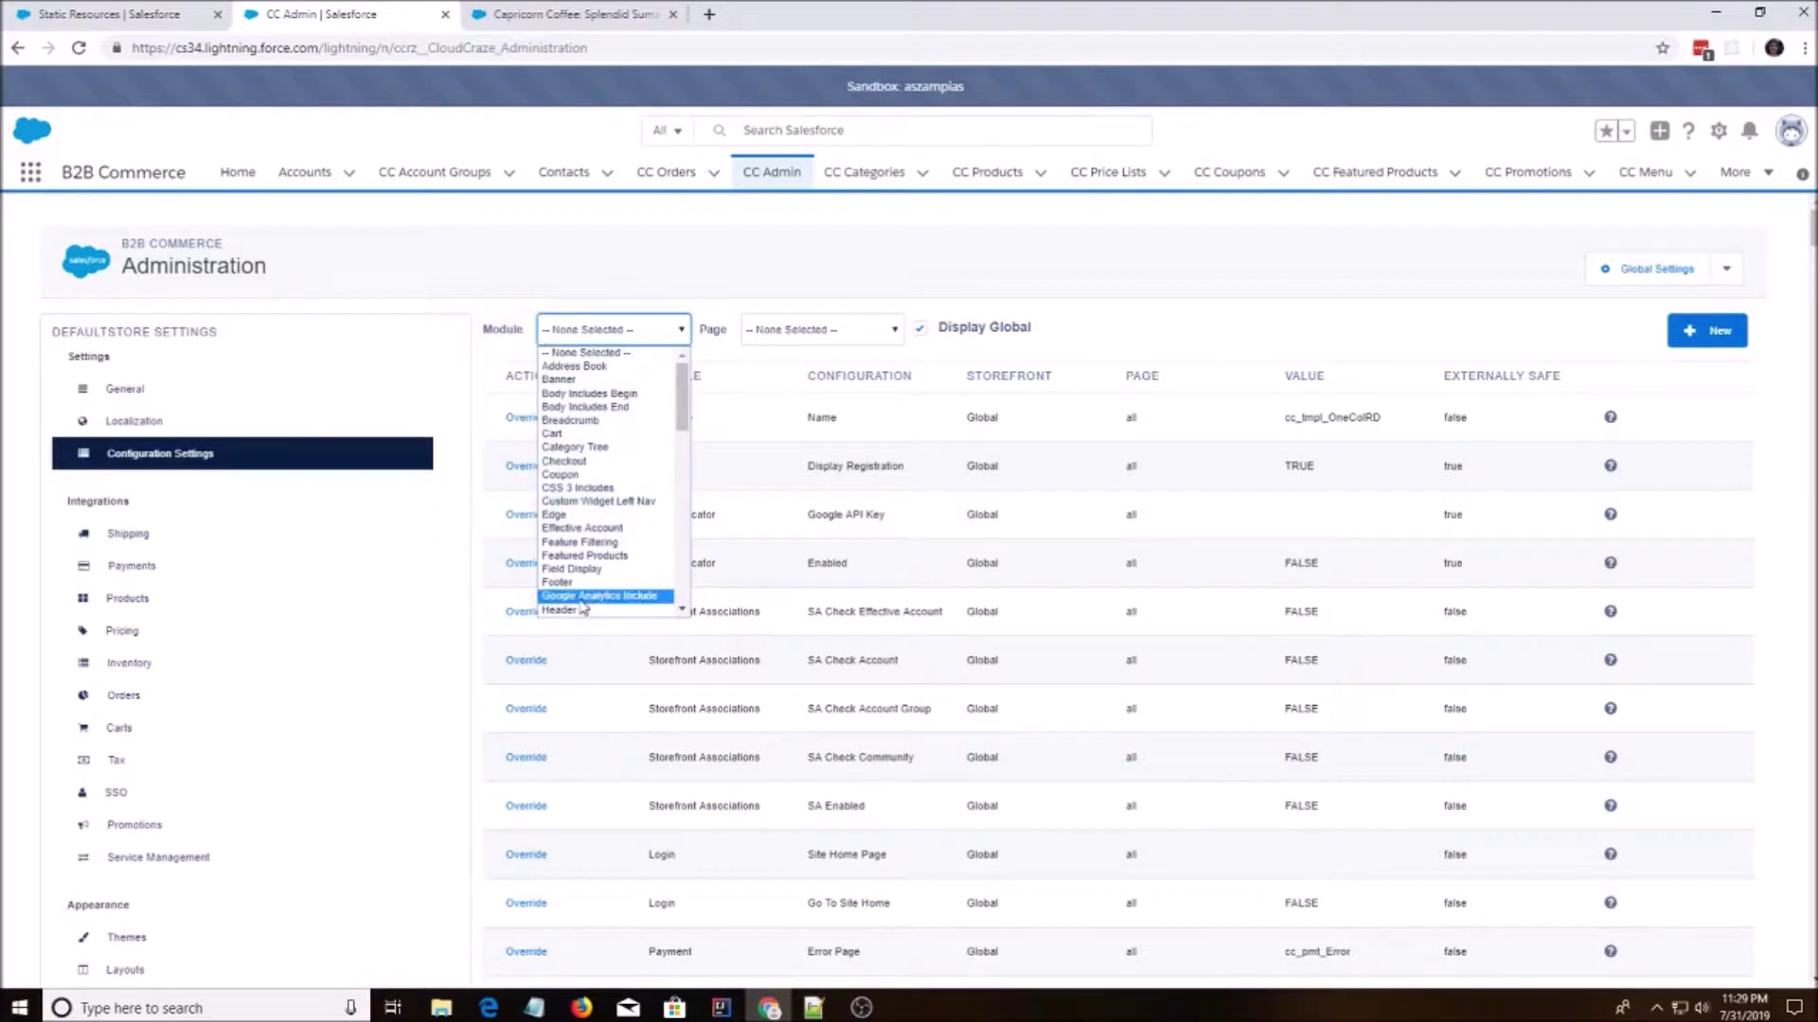
scroll(581, 601, down, 3)
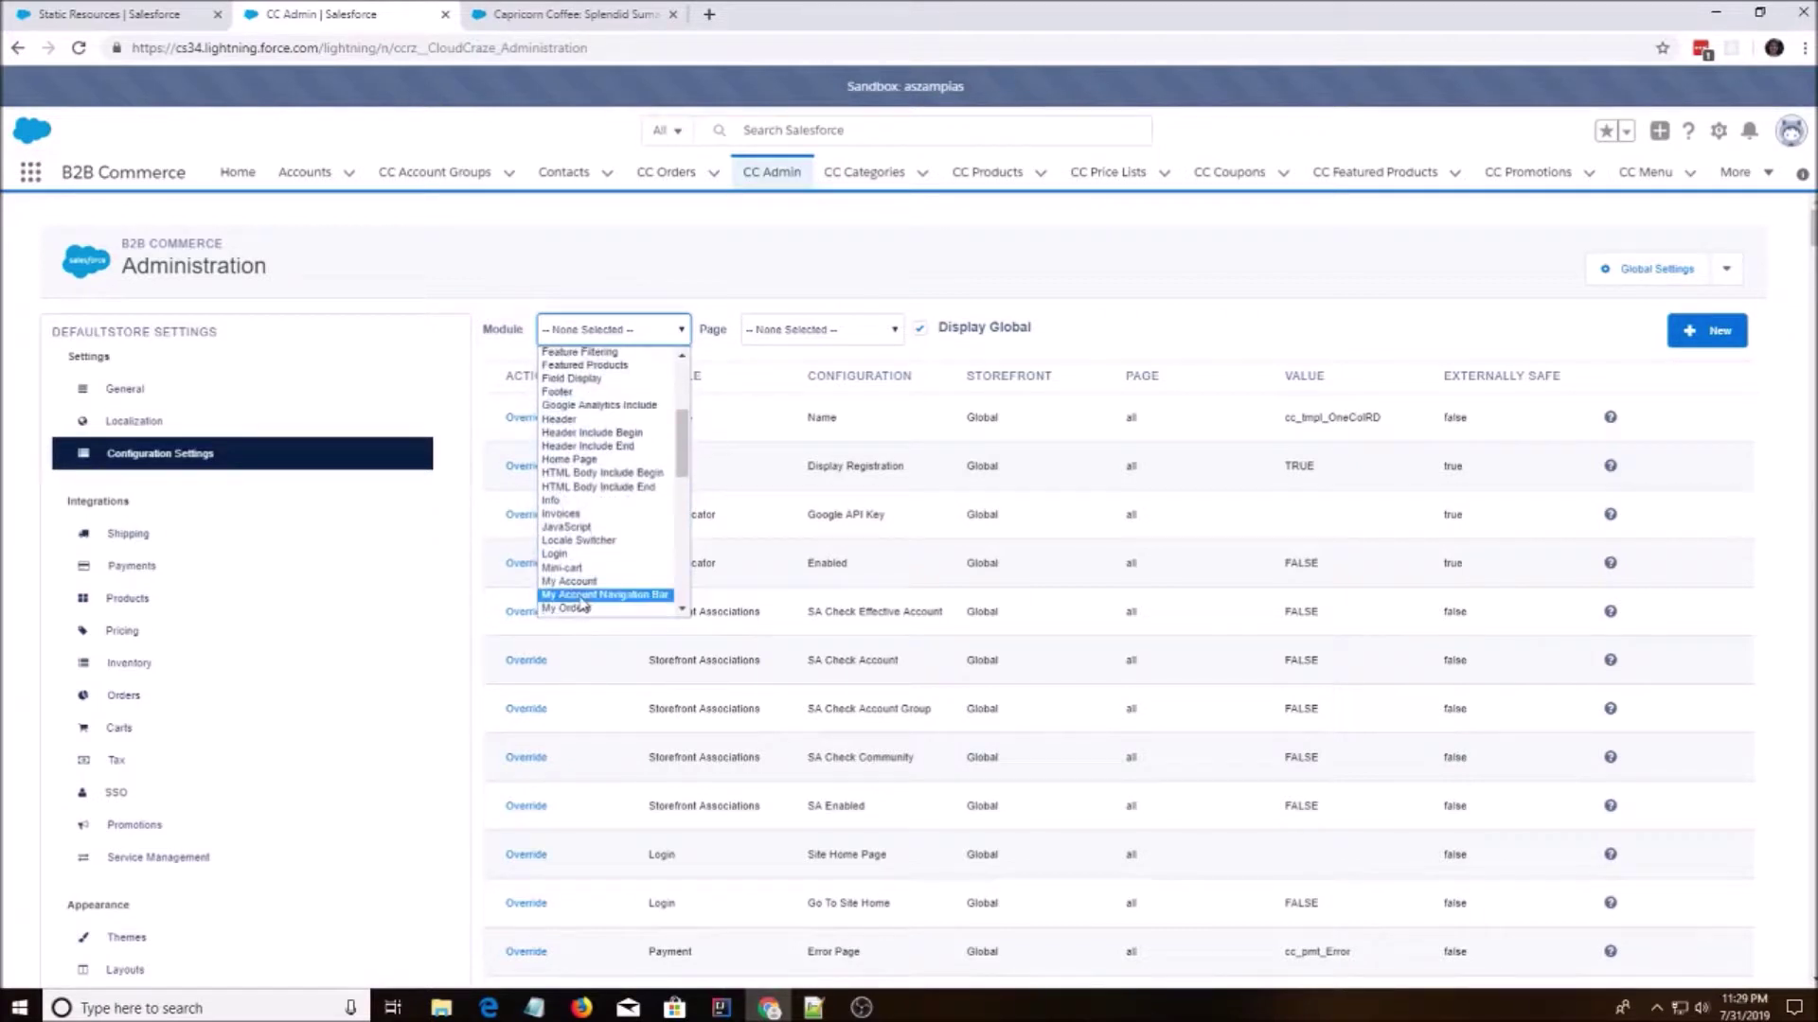
click(573, 392)
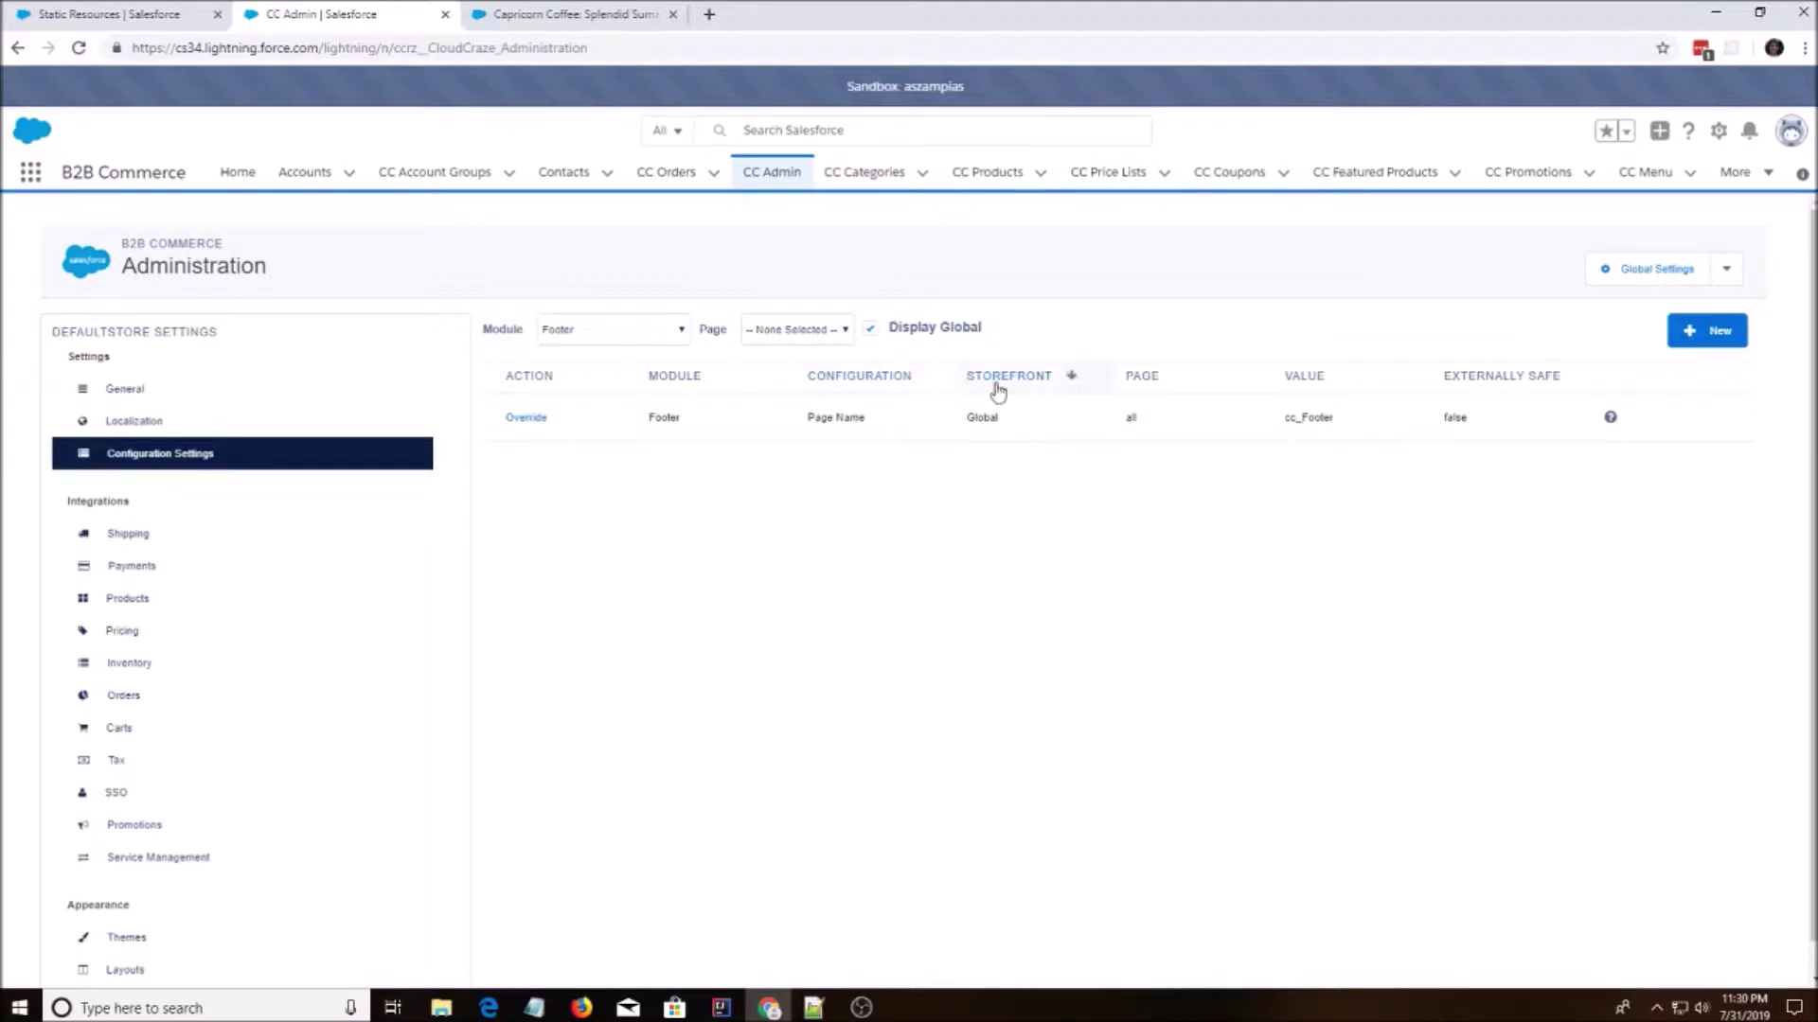
click(1705, 339)
Create a setting with module Footer, configuration Page Name, page all and value c__cc_Footer
click(838, 377)
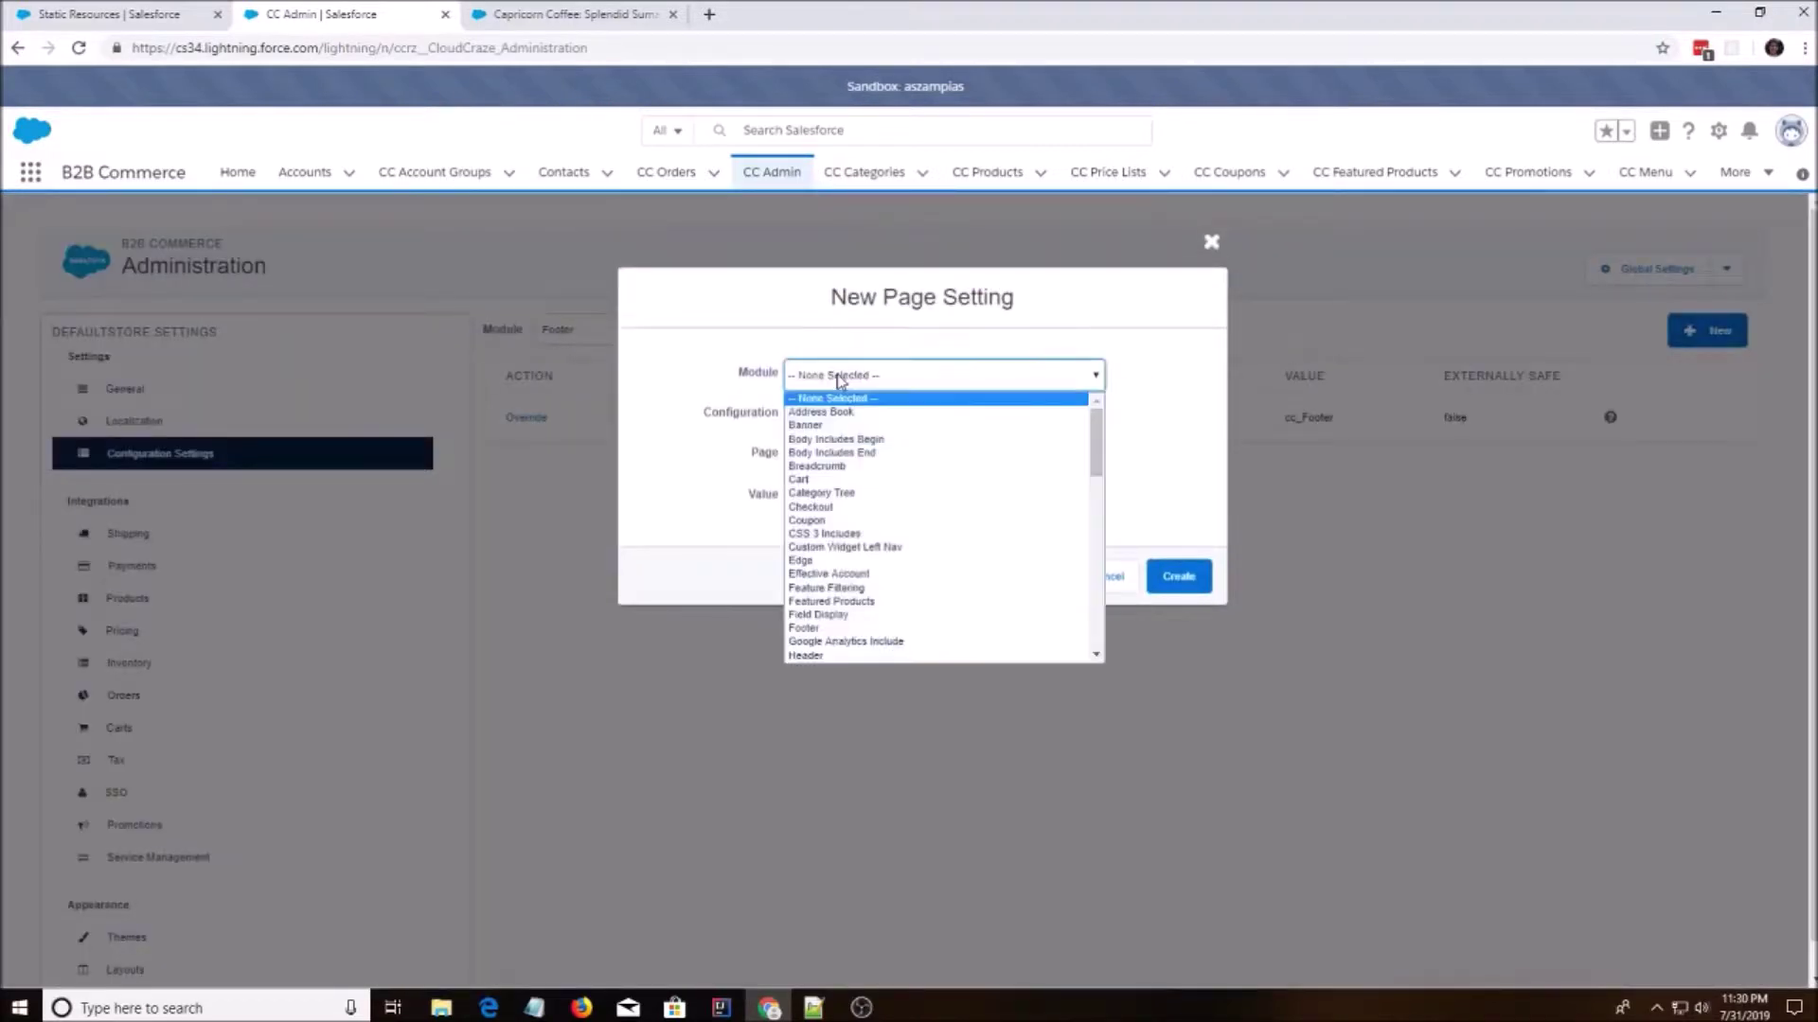
click(870, 629)
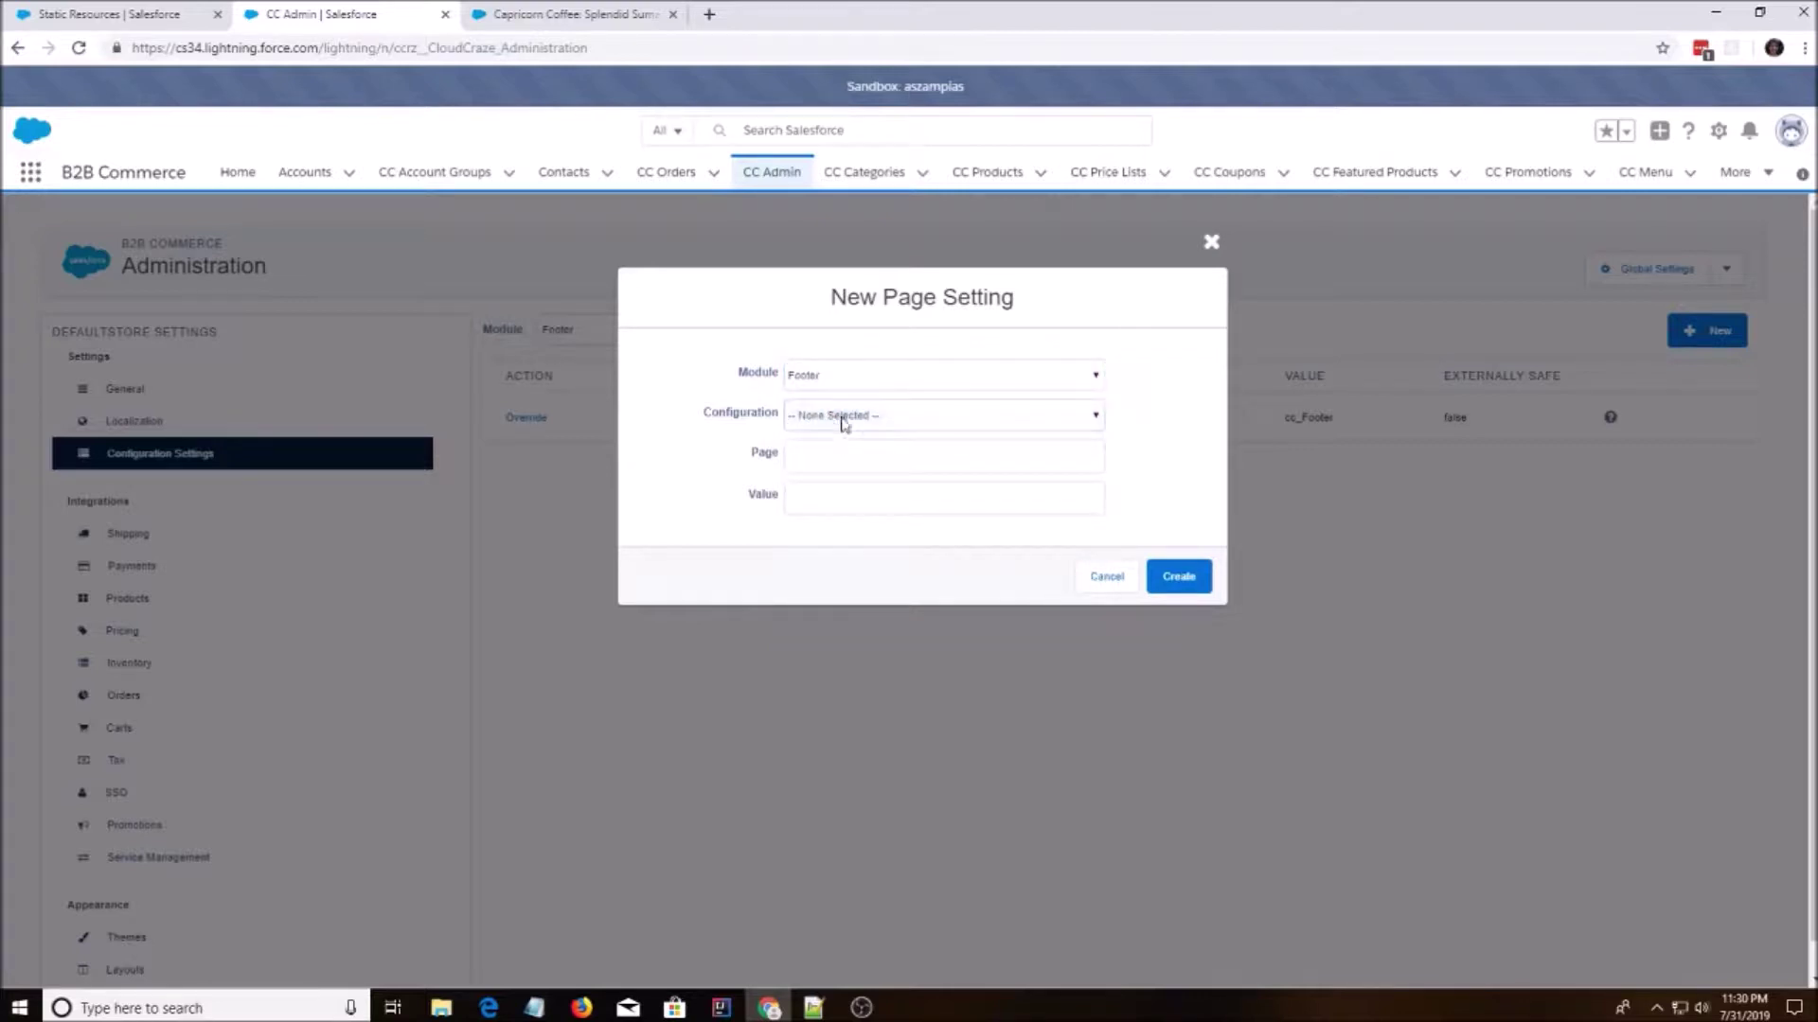
click(843, 421)
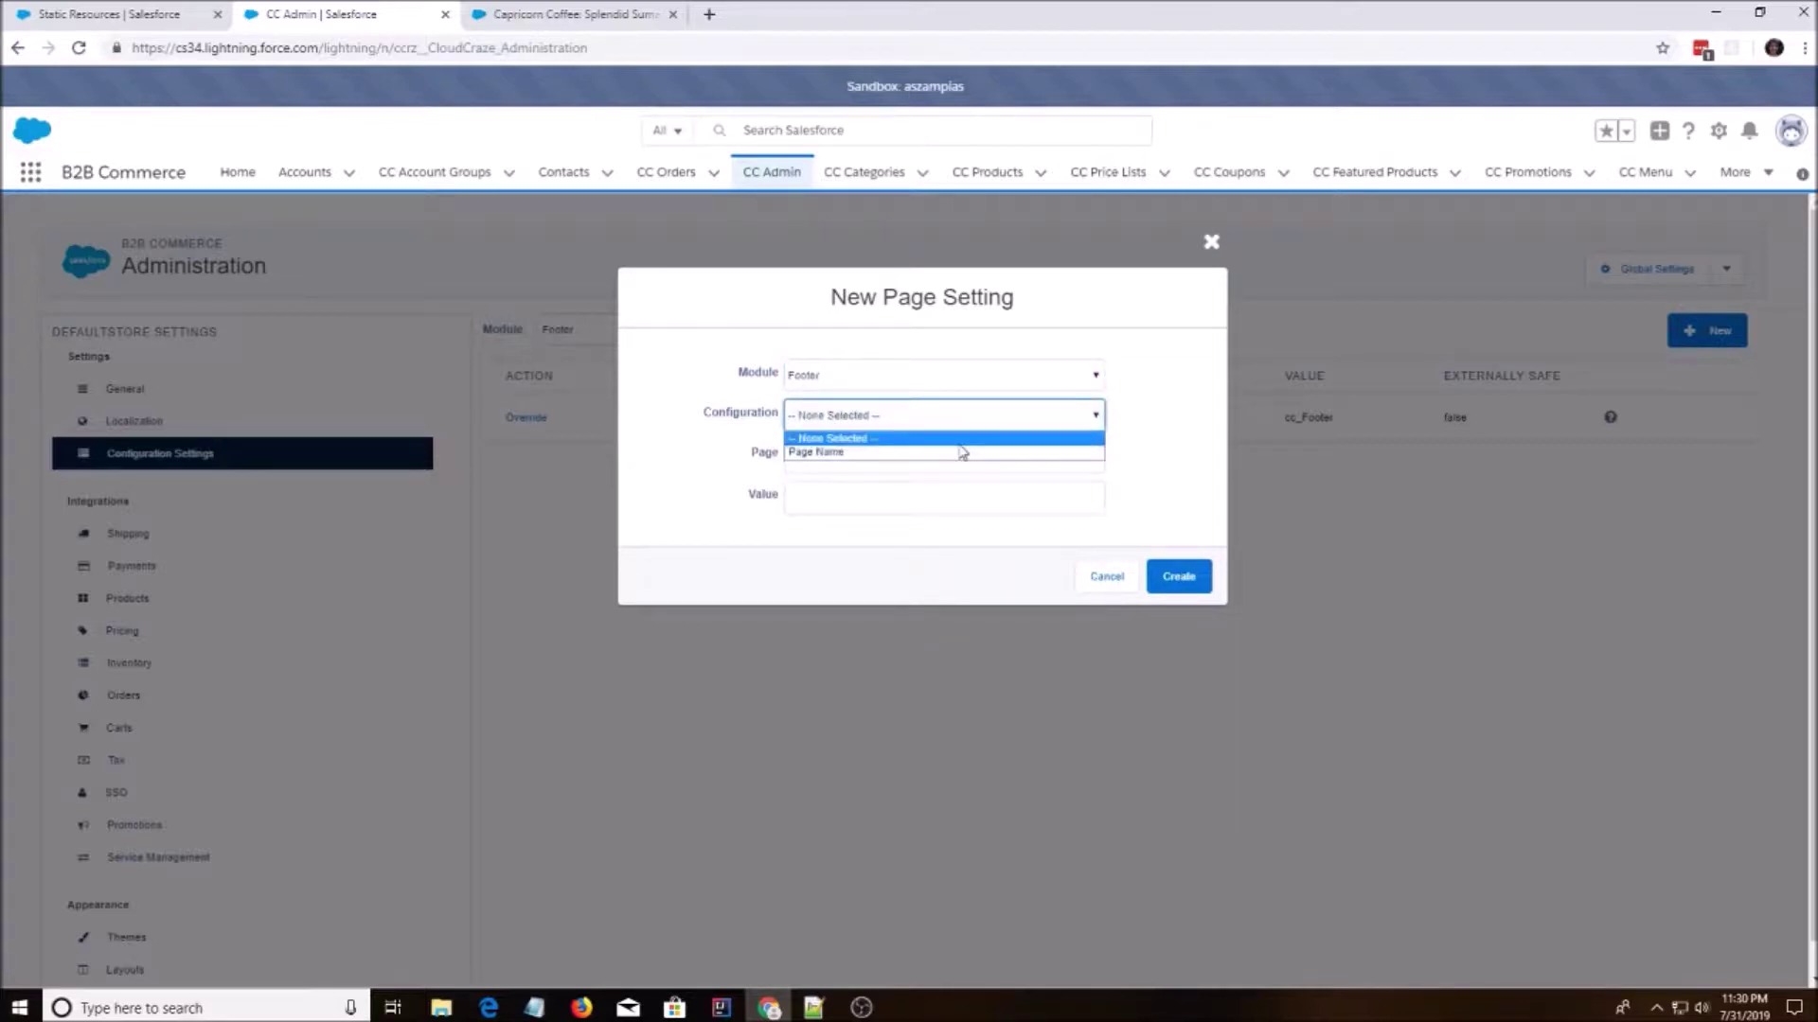
click(891, 453)
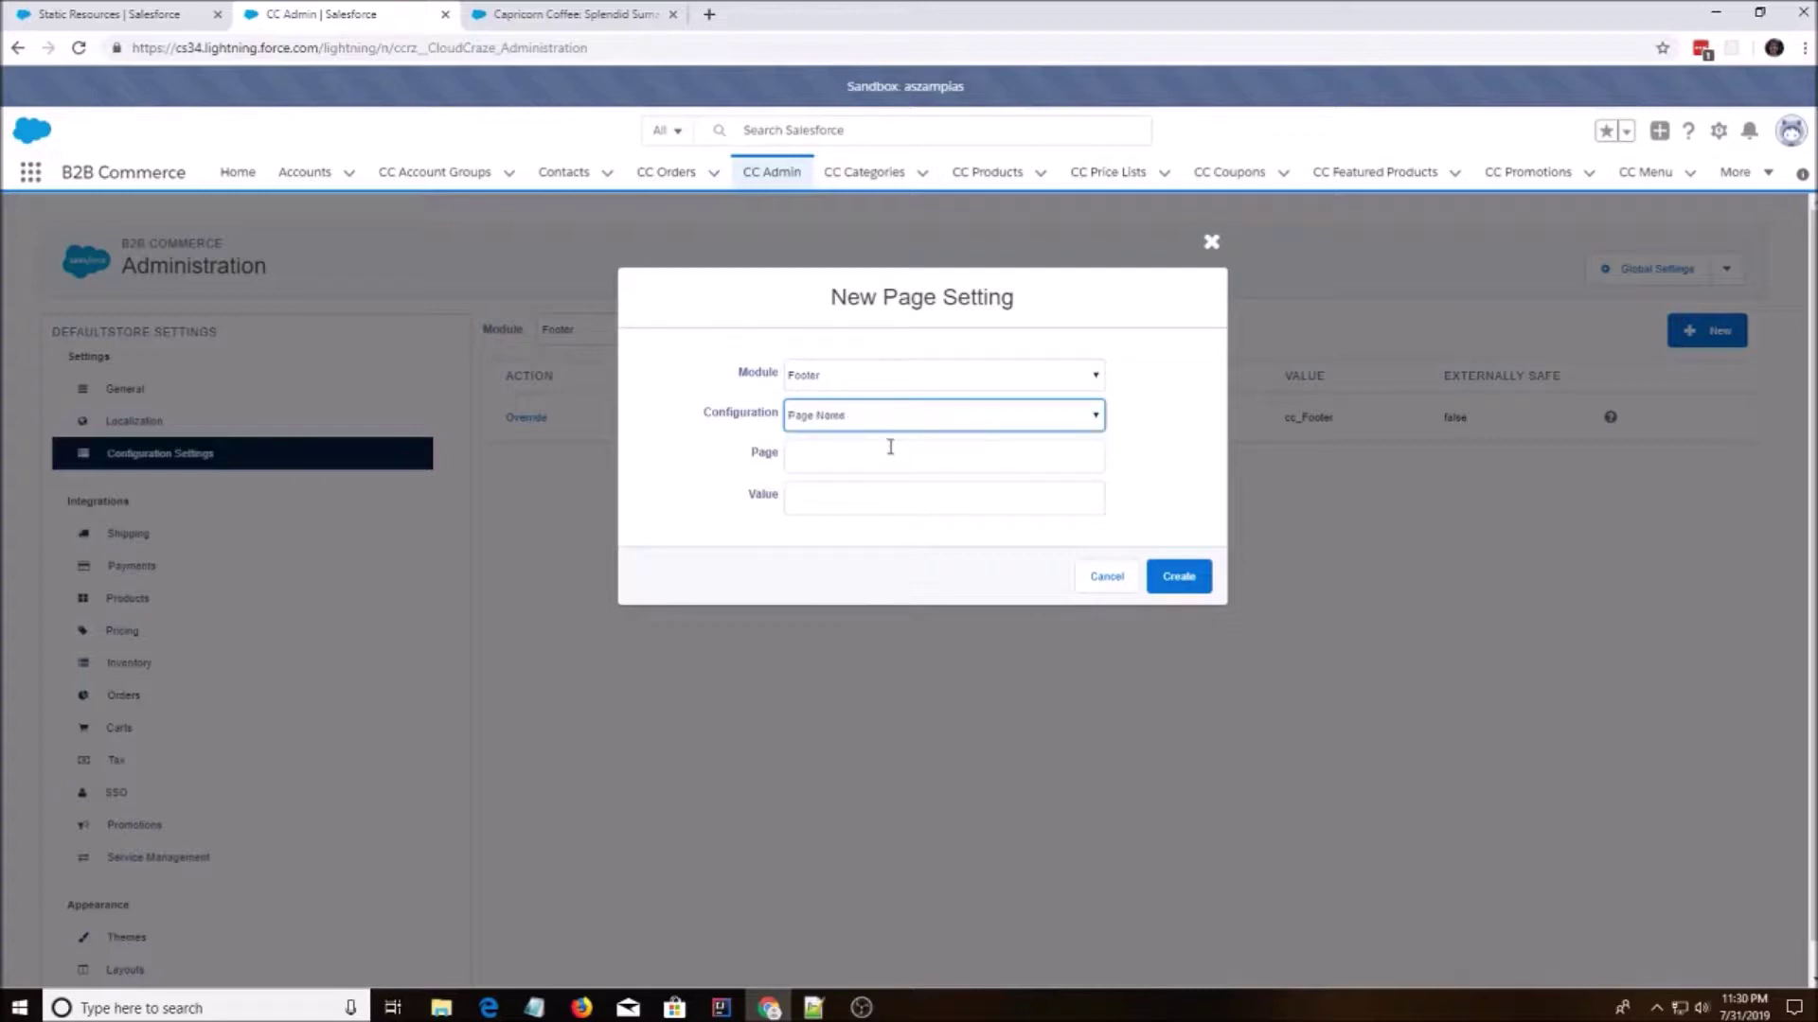
click(816, 449)
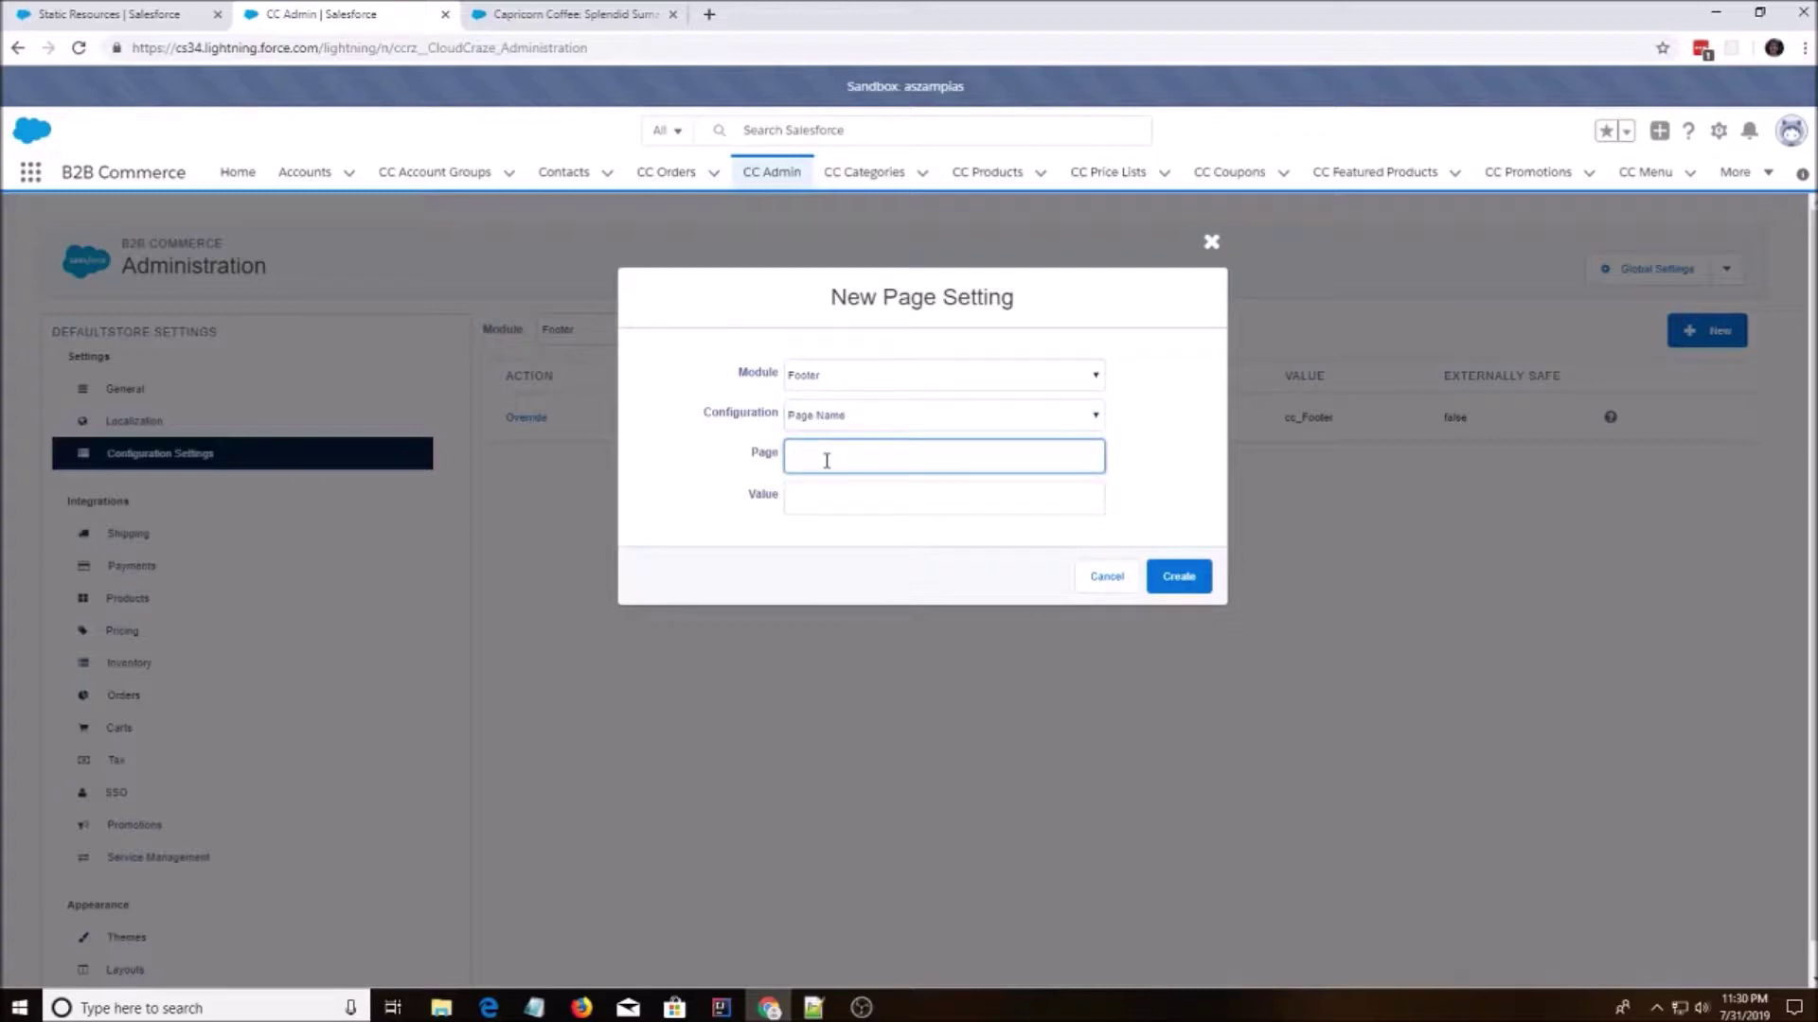
text(al)
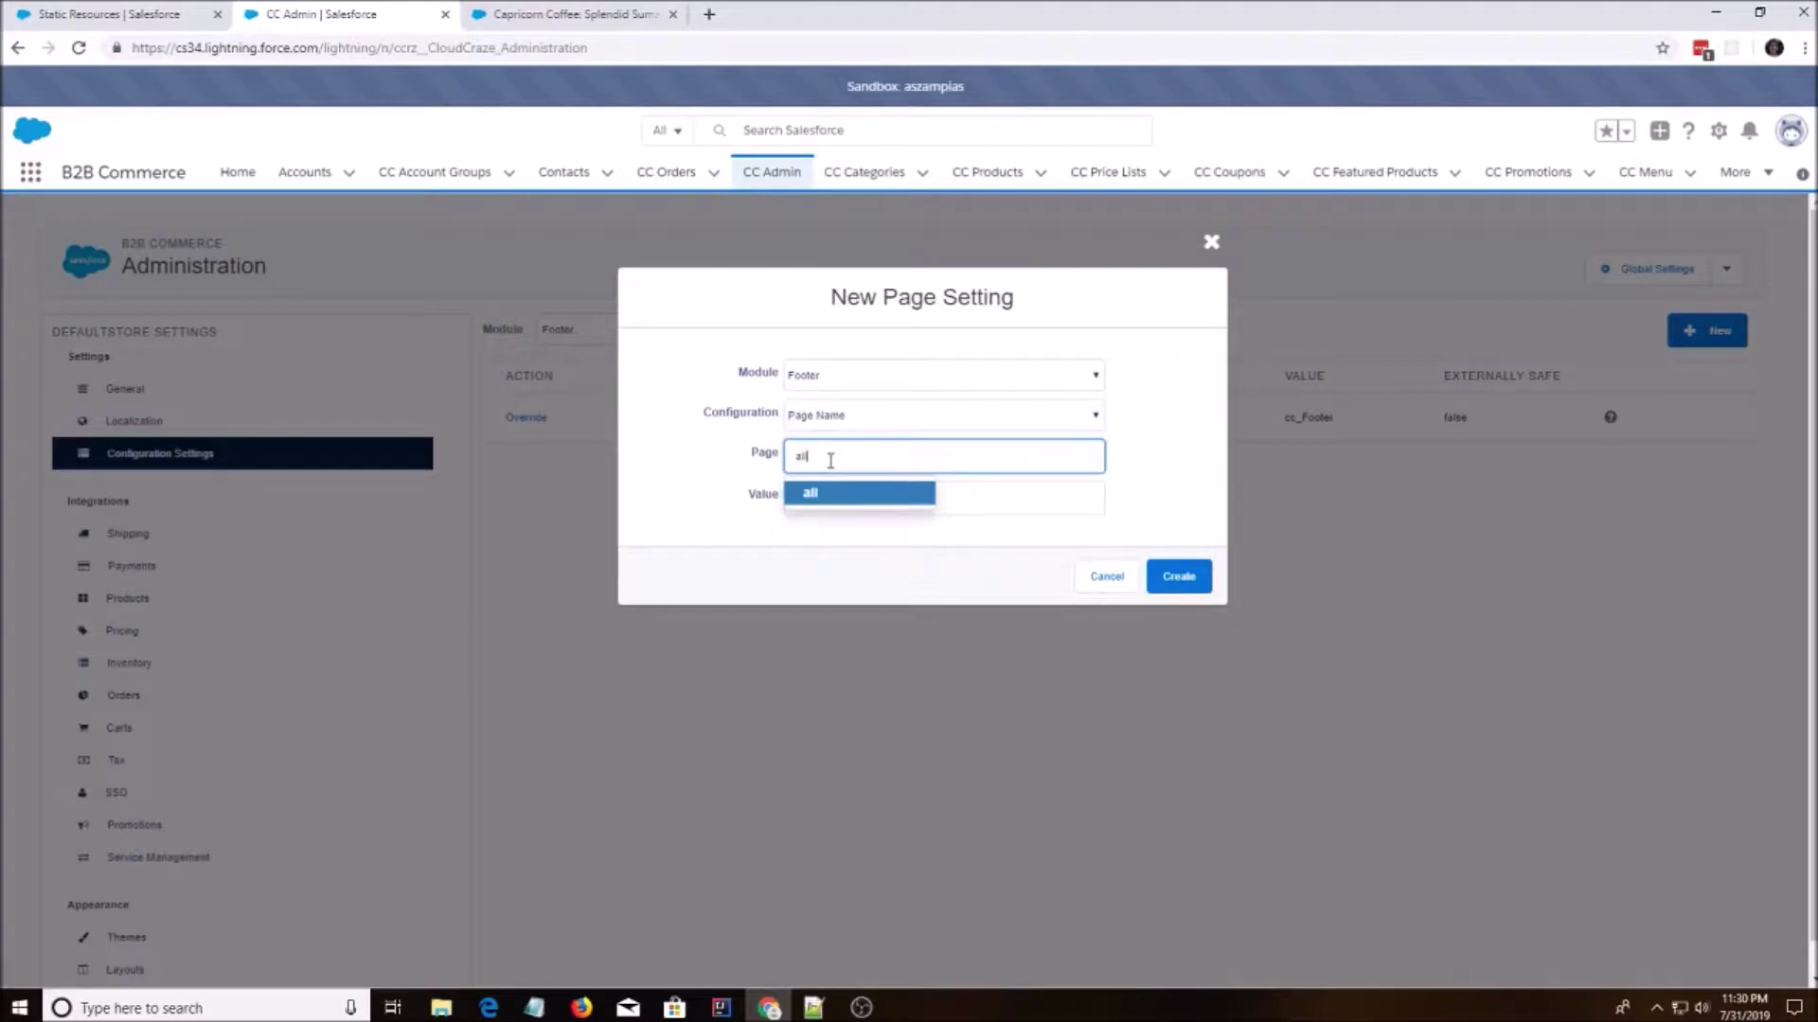
click(814, 490)
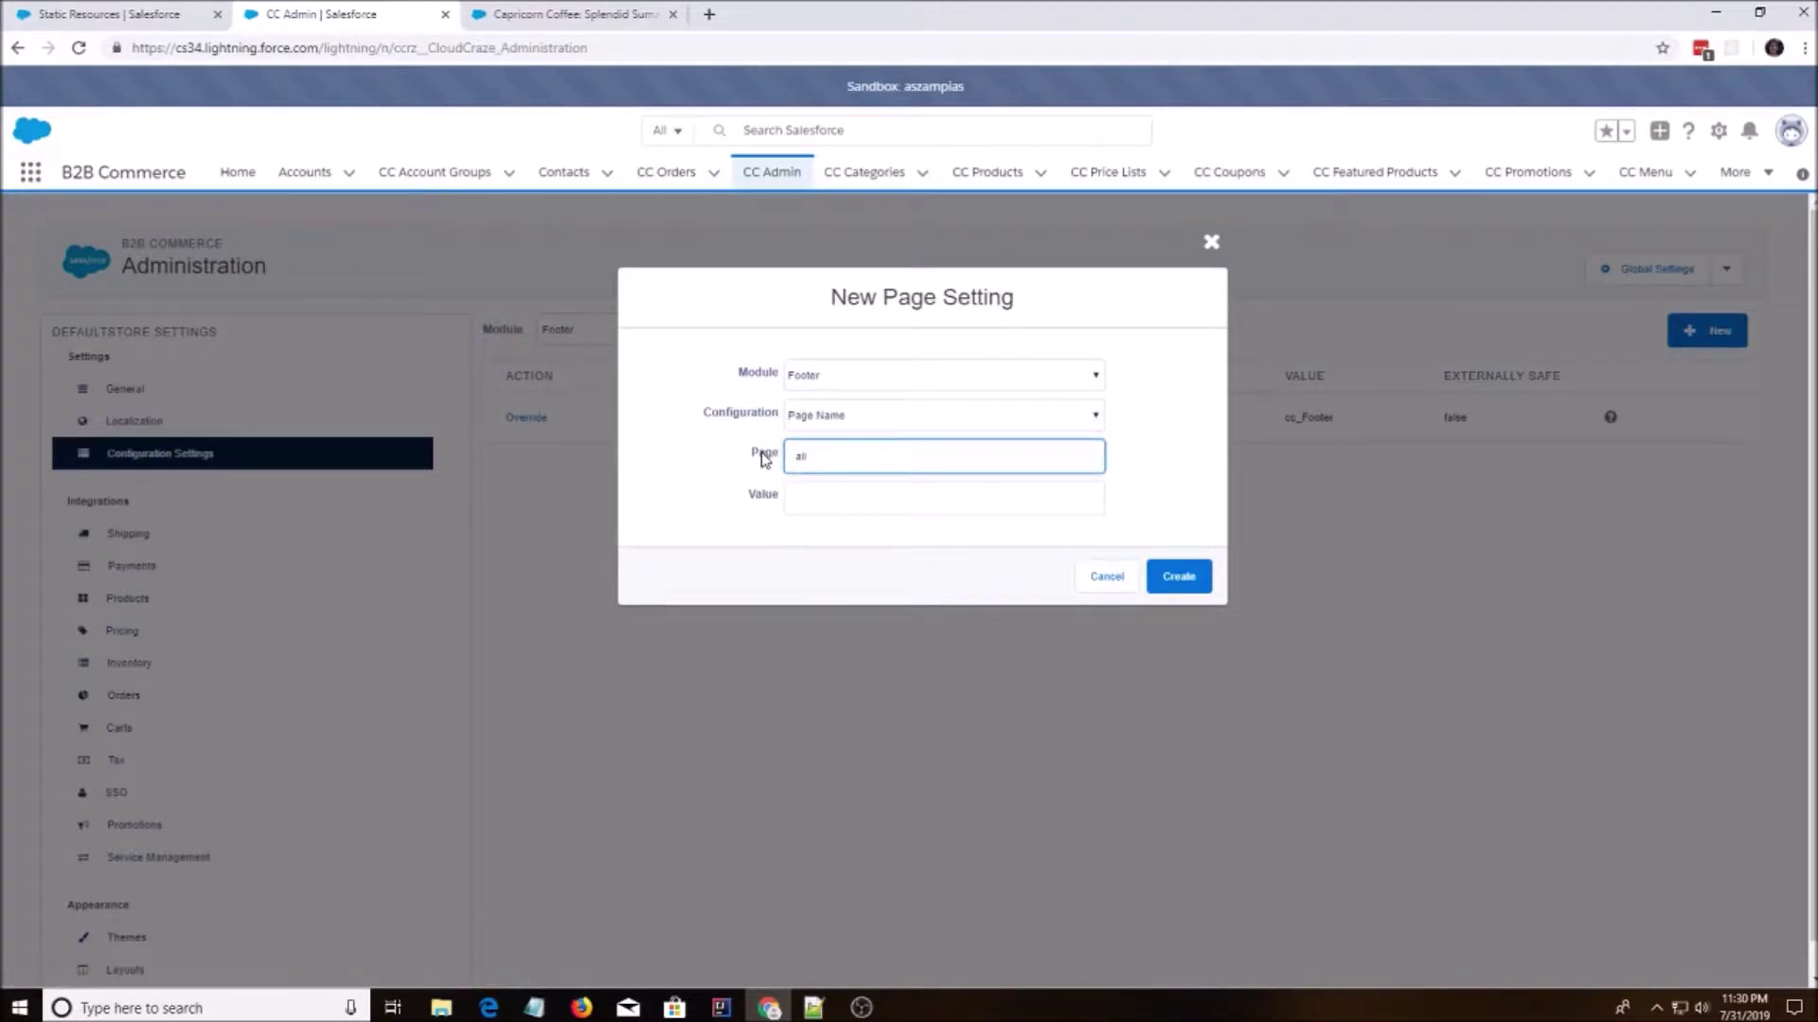
click(840, 495)
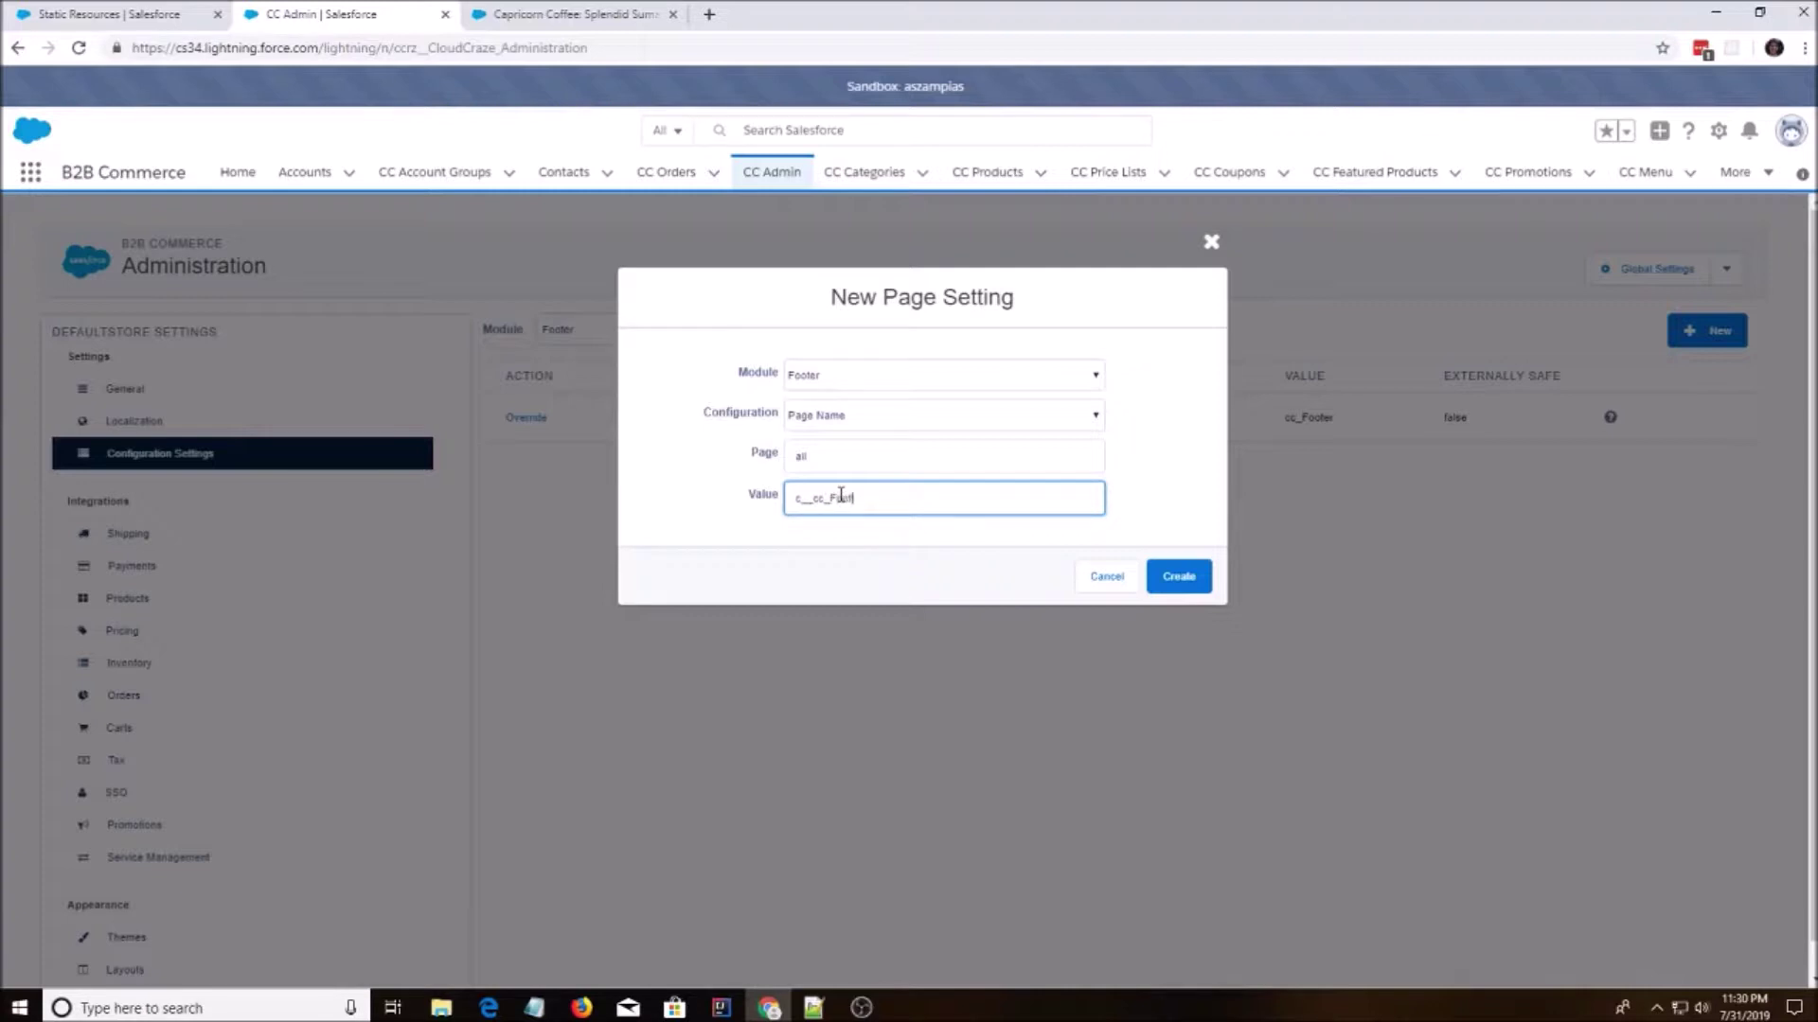
text(c__cc_Footer)
click(1179, 577)
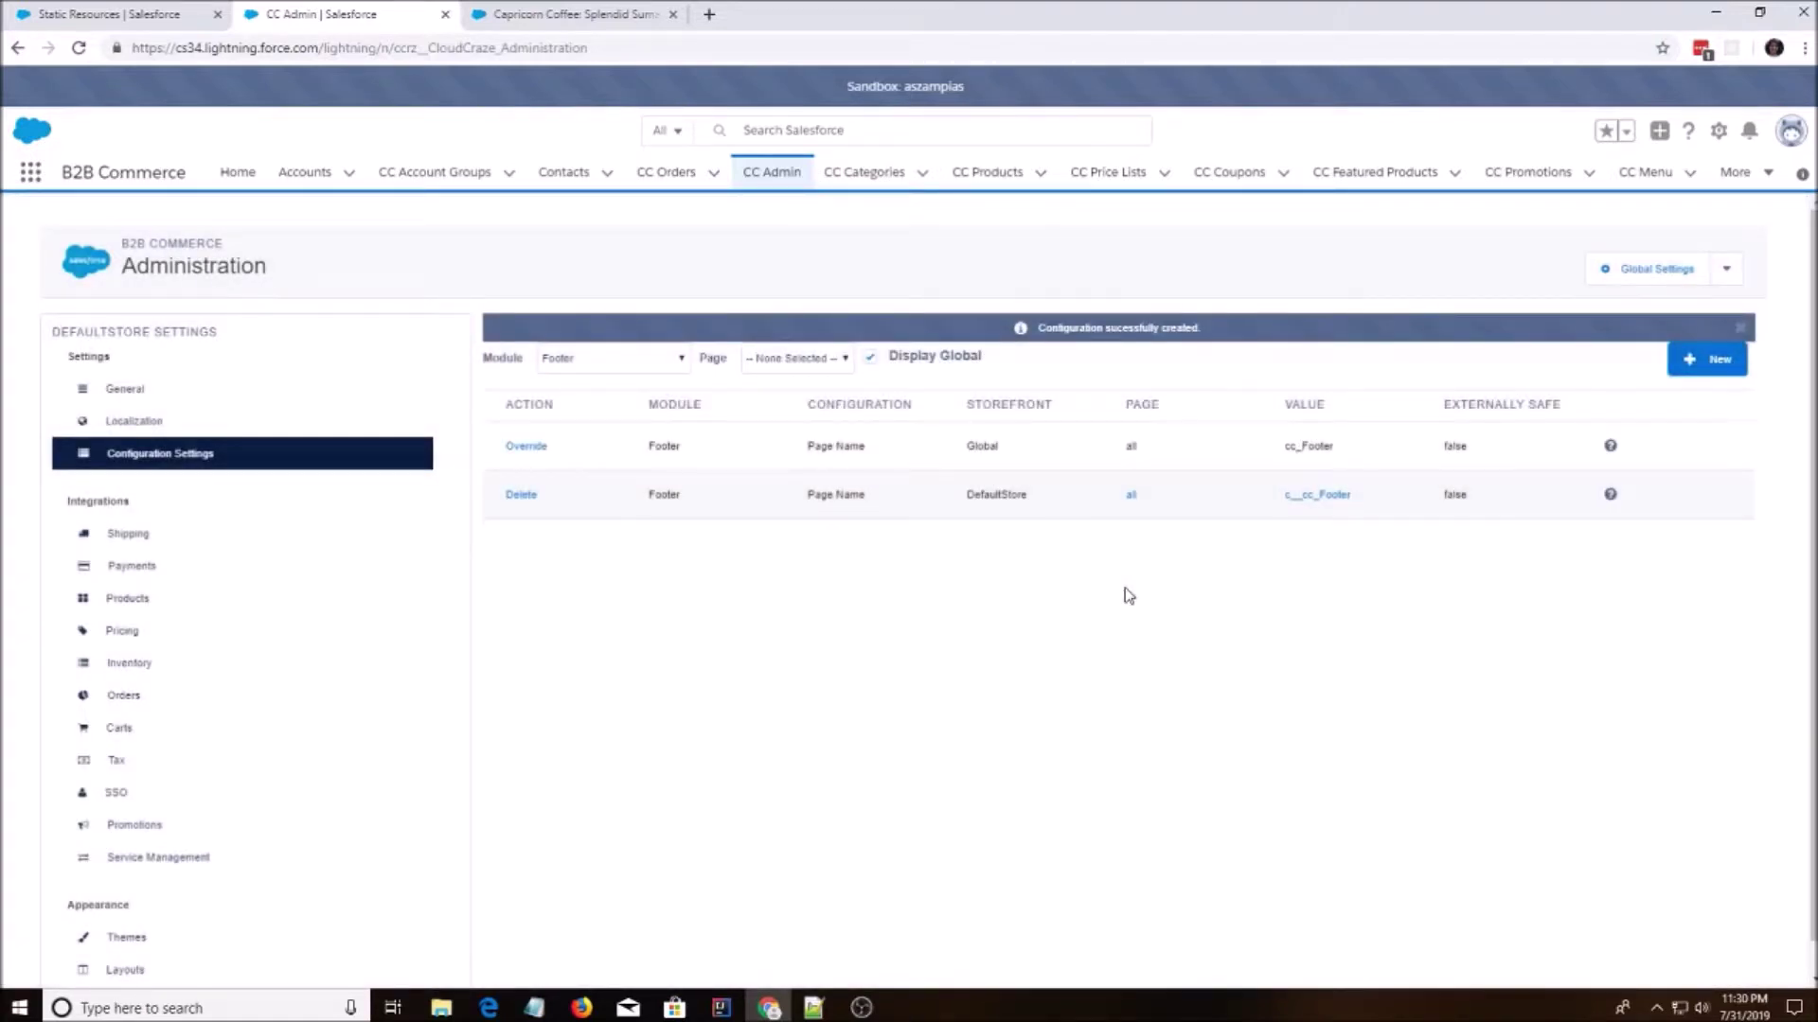
click(1647, 268)
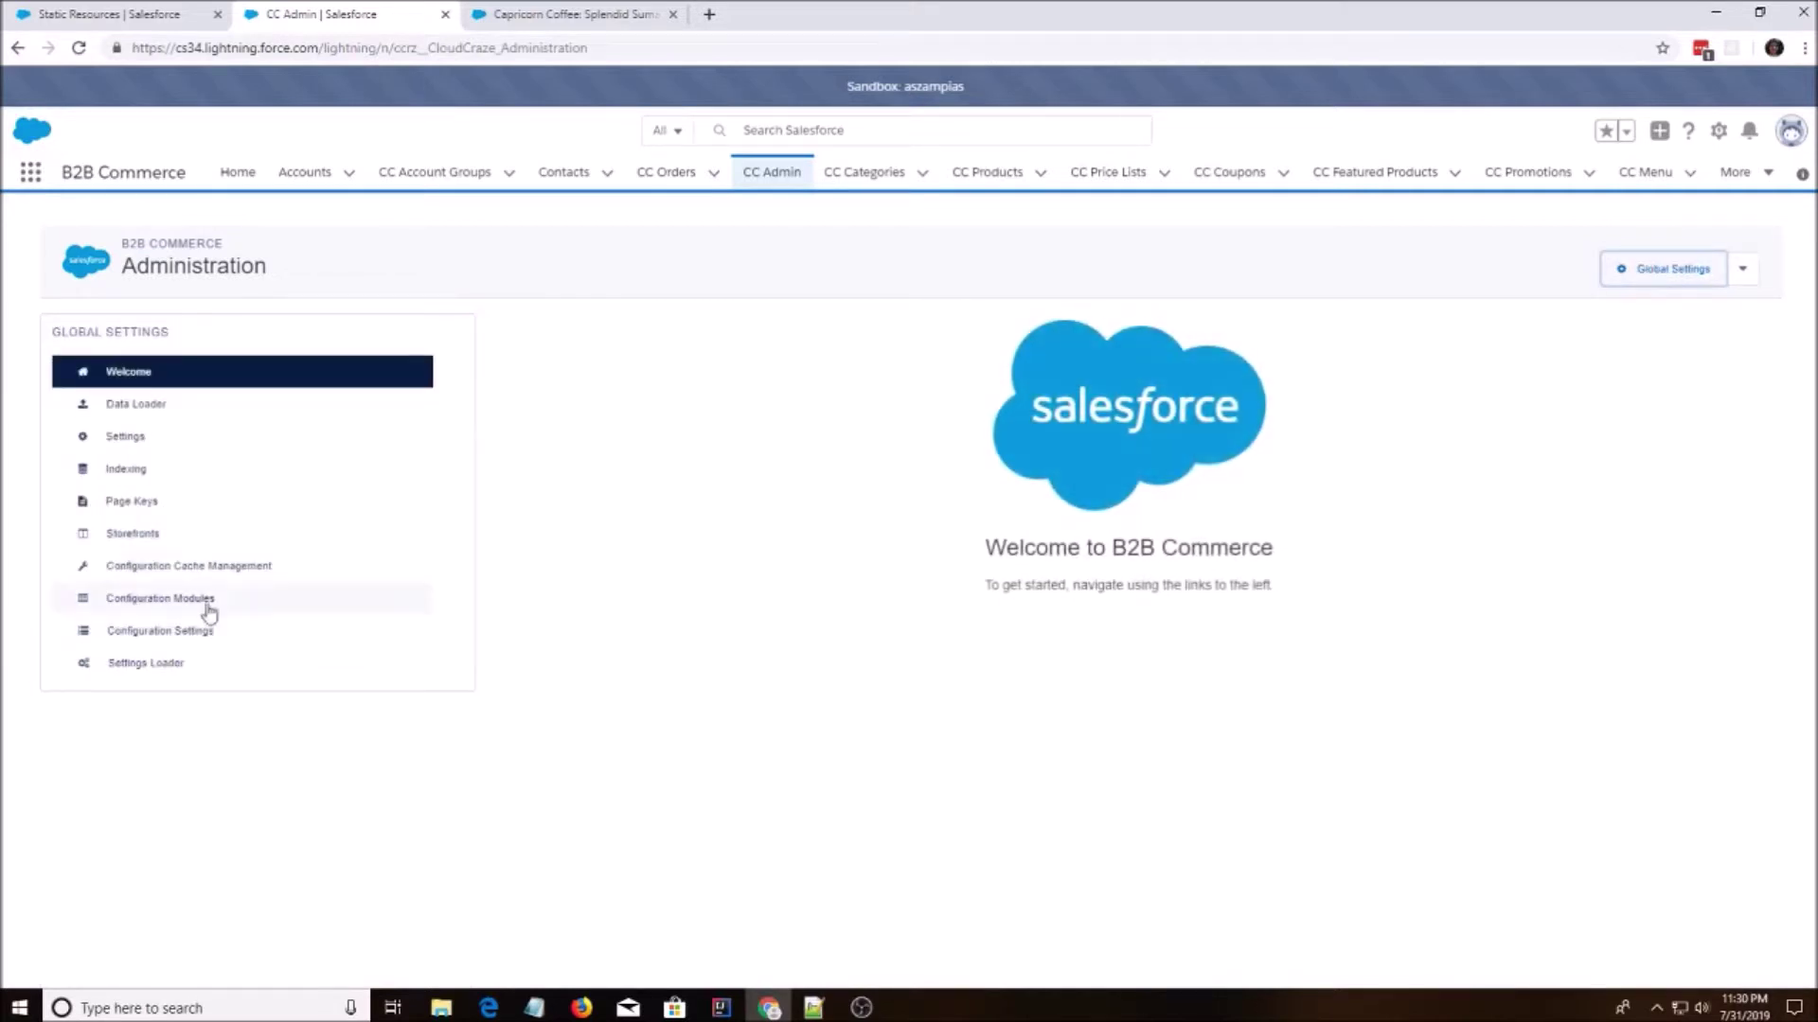
Build a new configuration cache, activate it, and deactivate the previous one
click(258, 568)
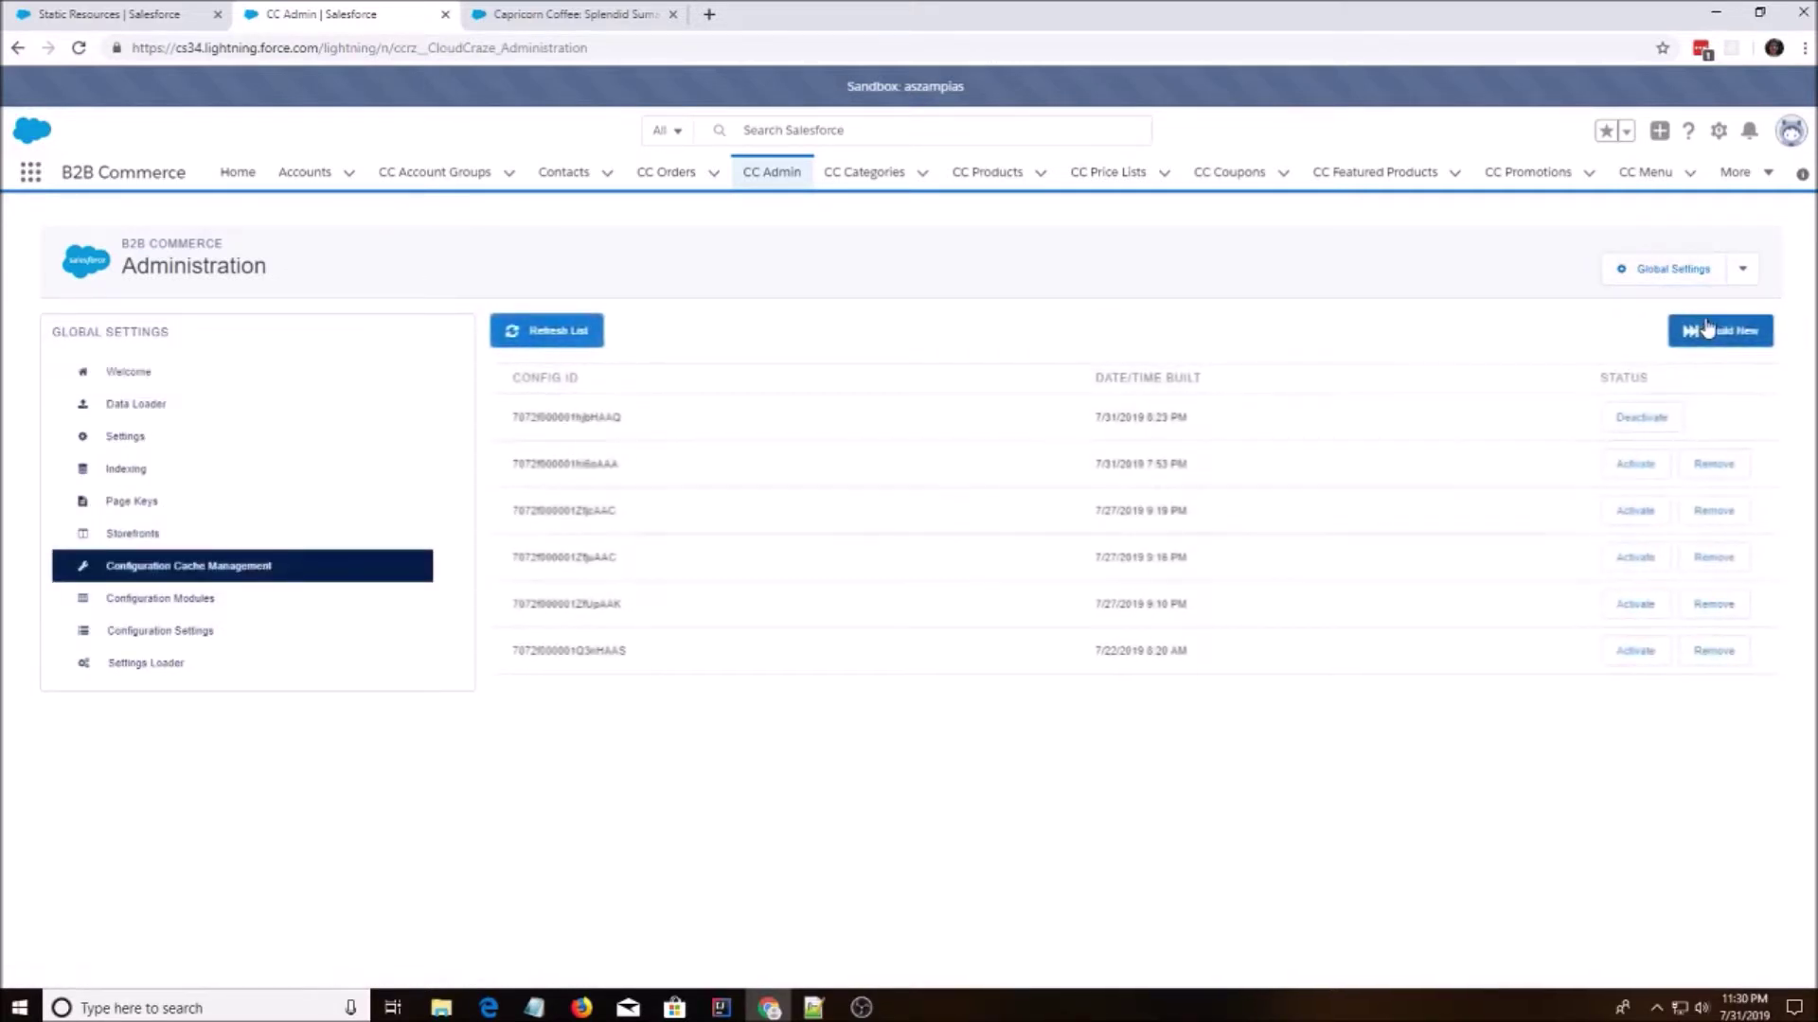
click(1706, 328)
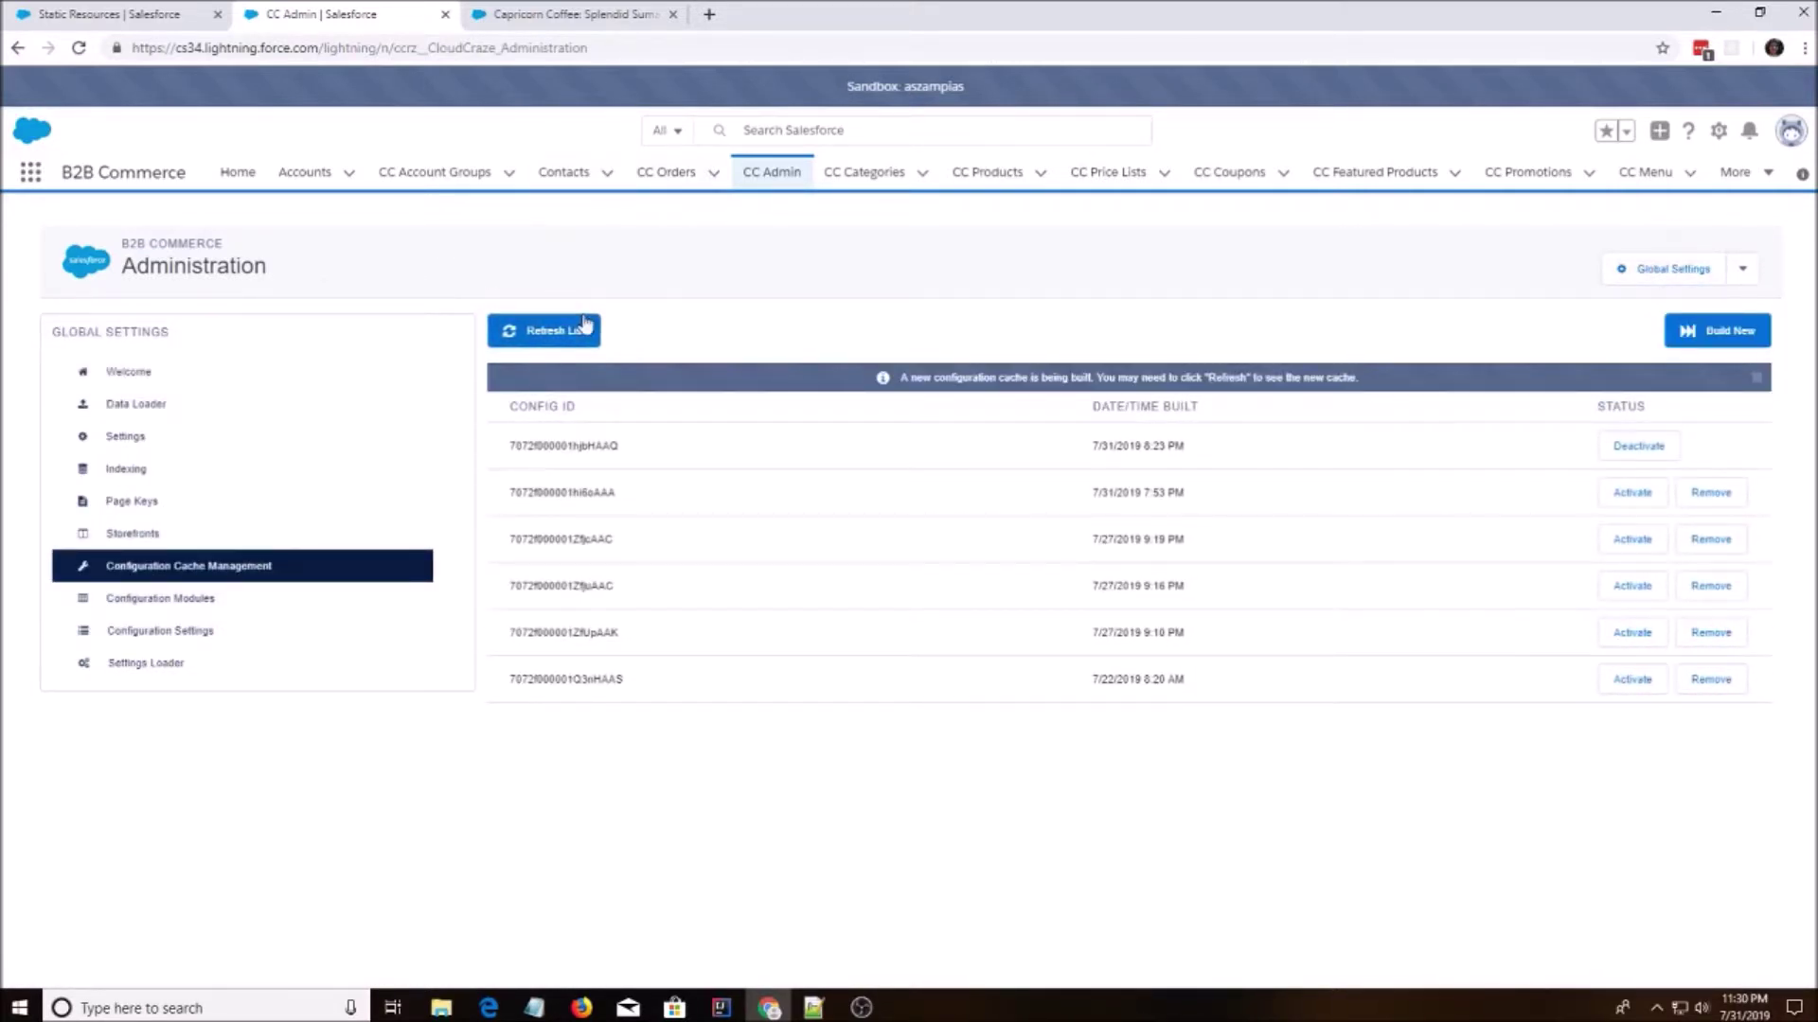
click(567, 335)
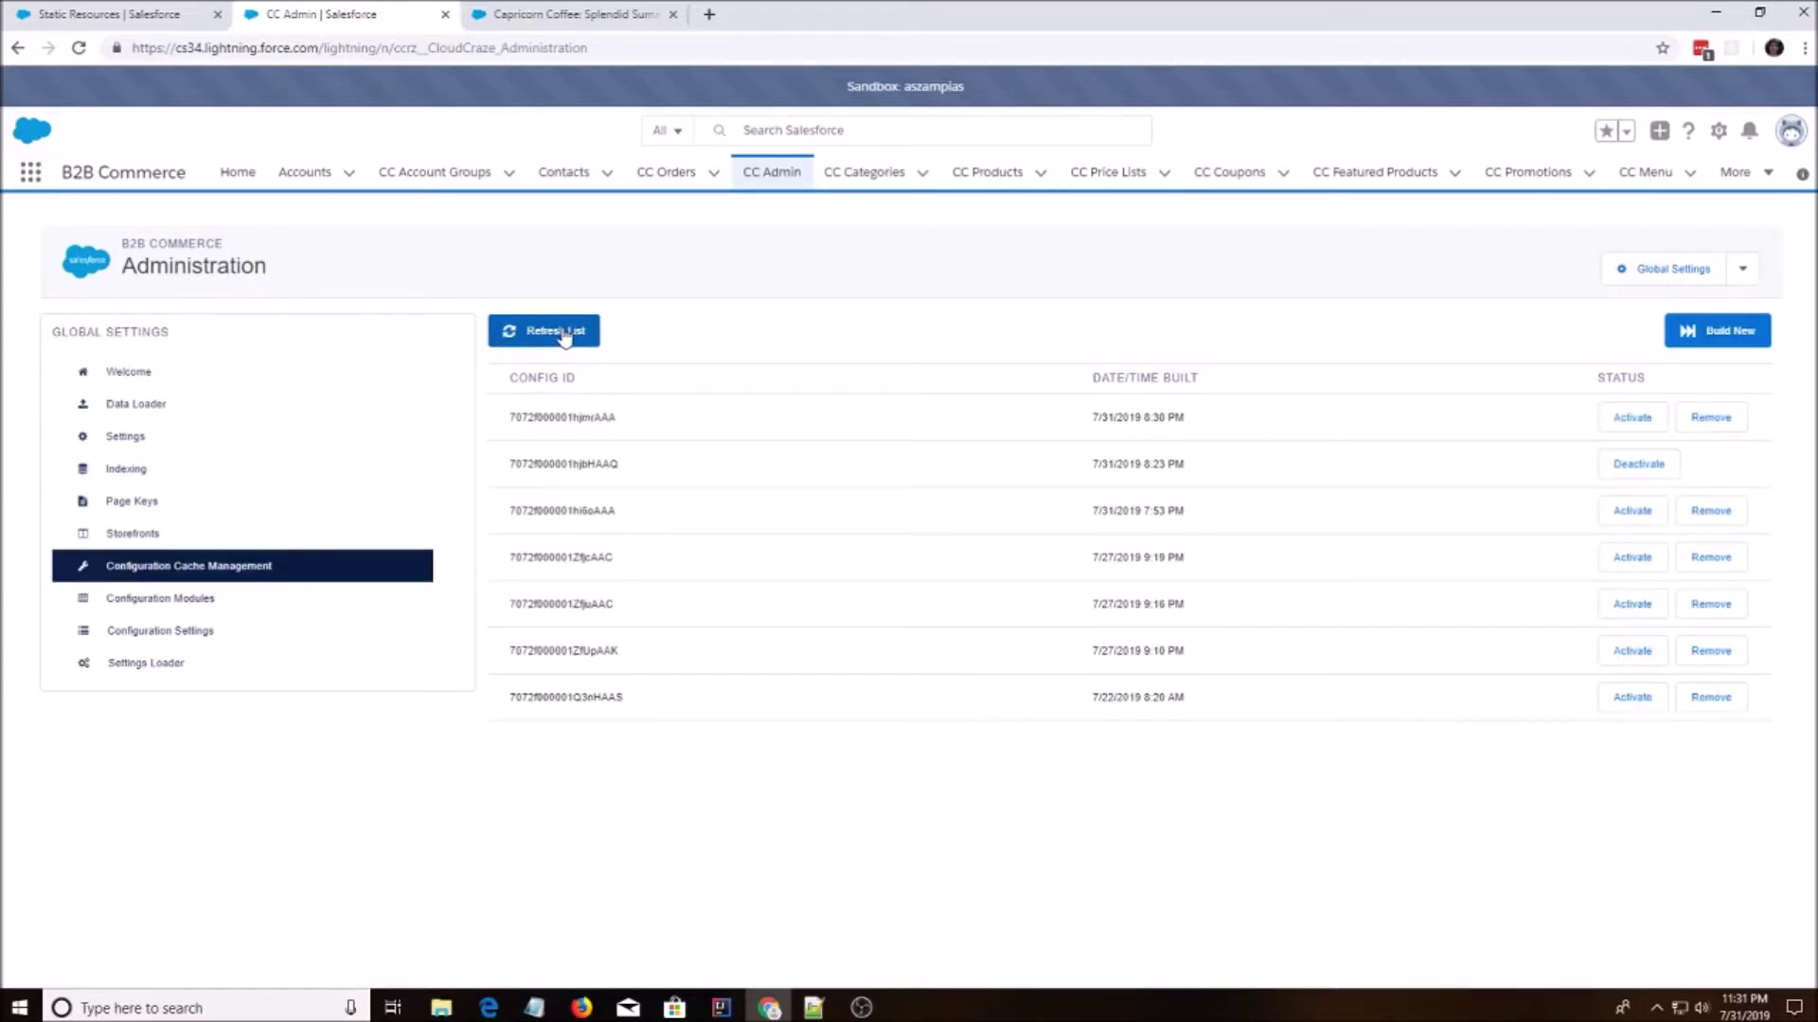
click(1628, 418)
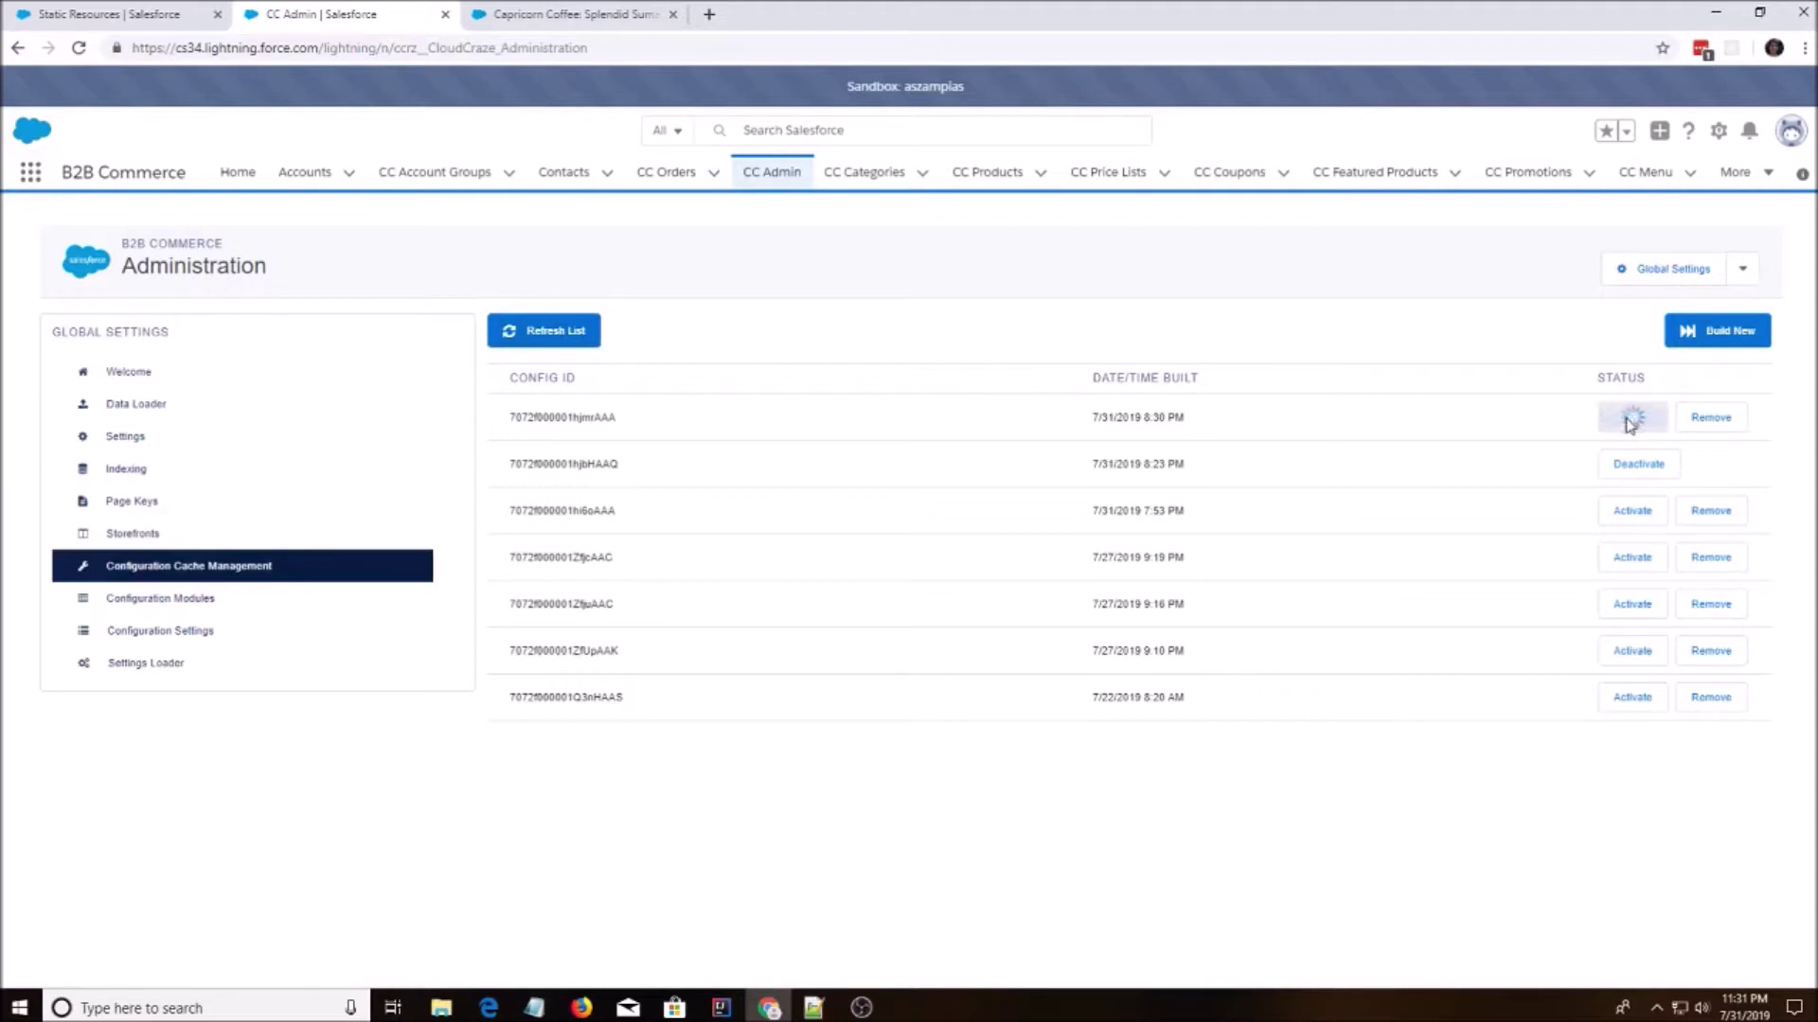
click(1654, 502)
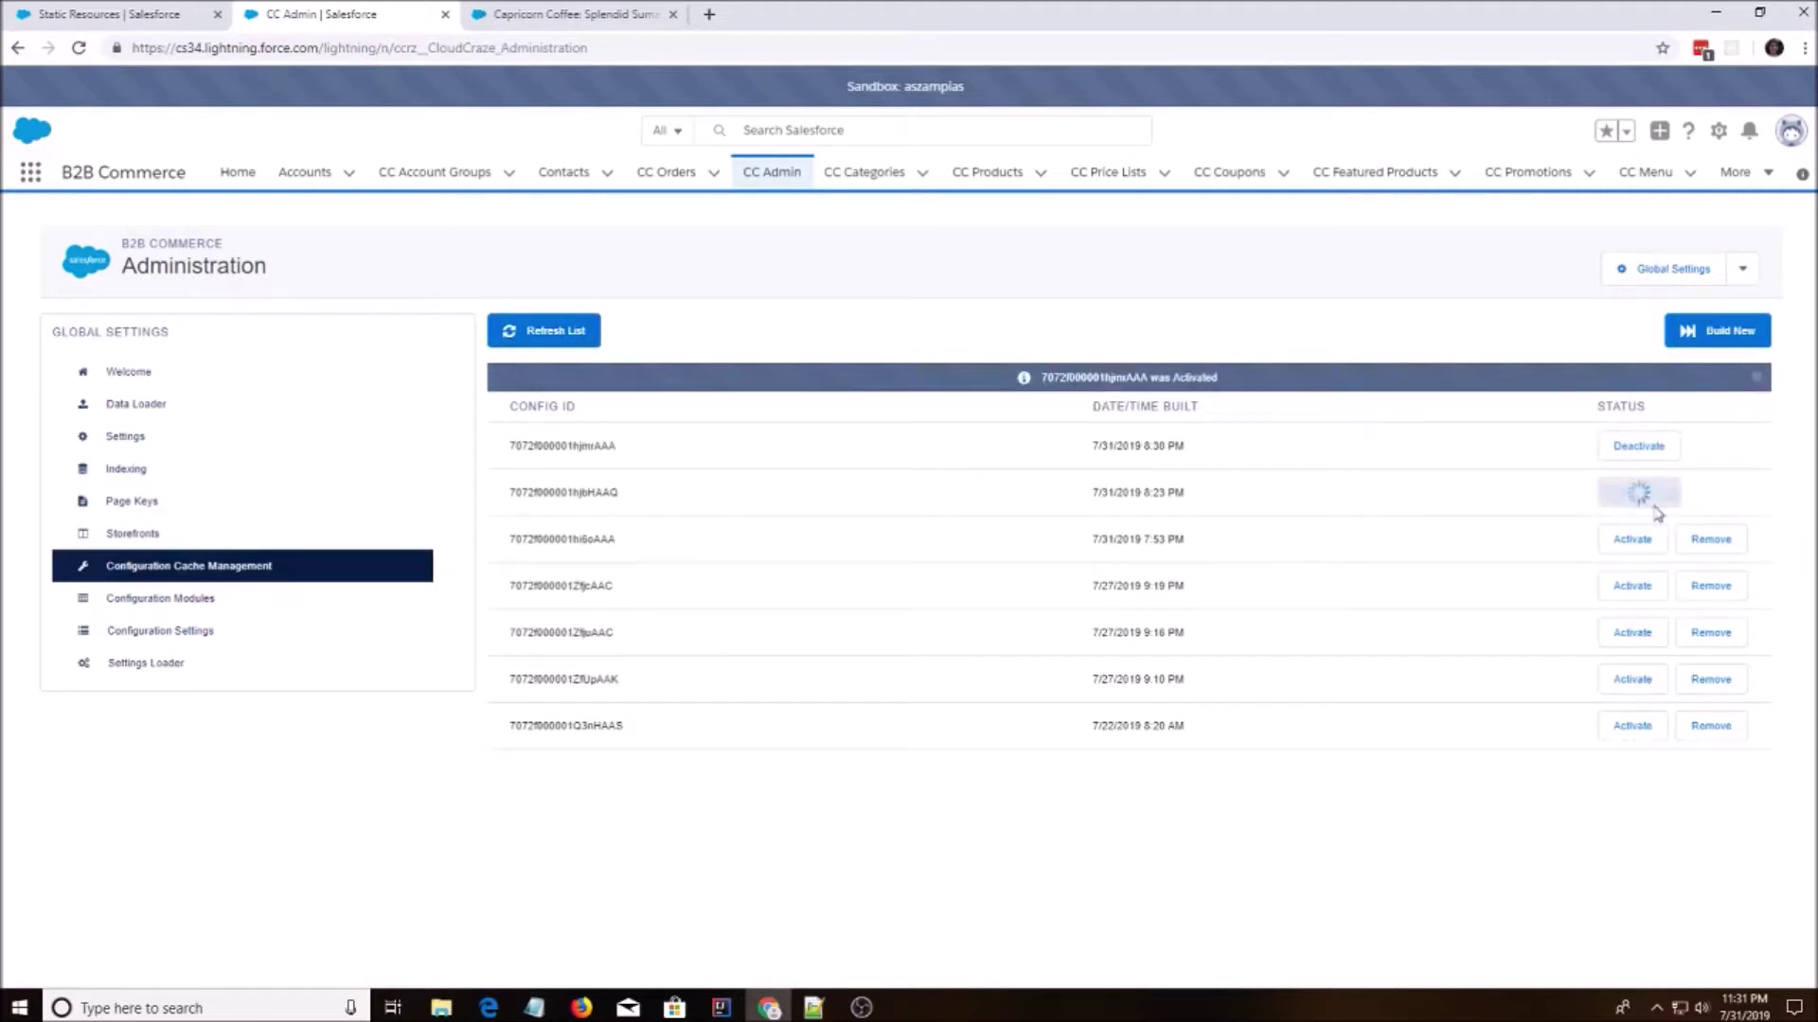
click(516, 10)
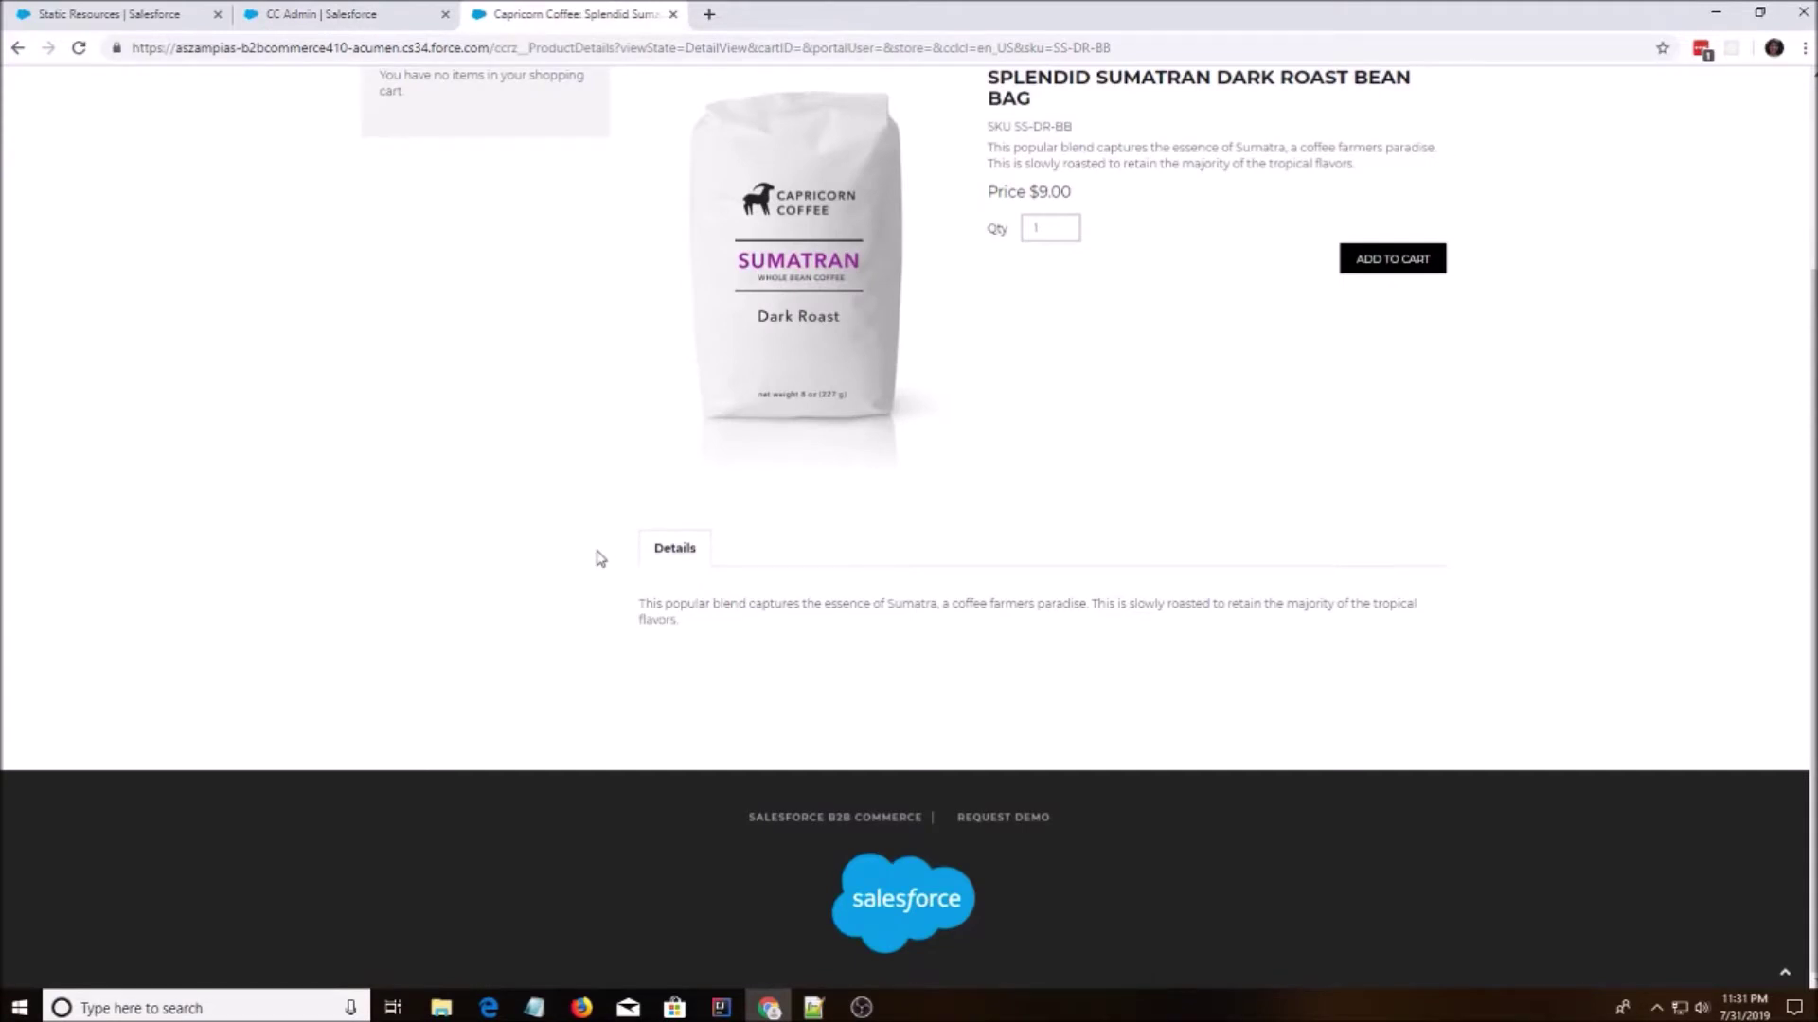
Reload the Sumatran product page to check its footer
key(F5)
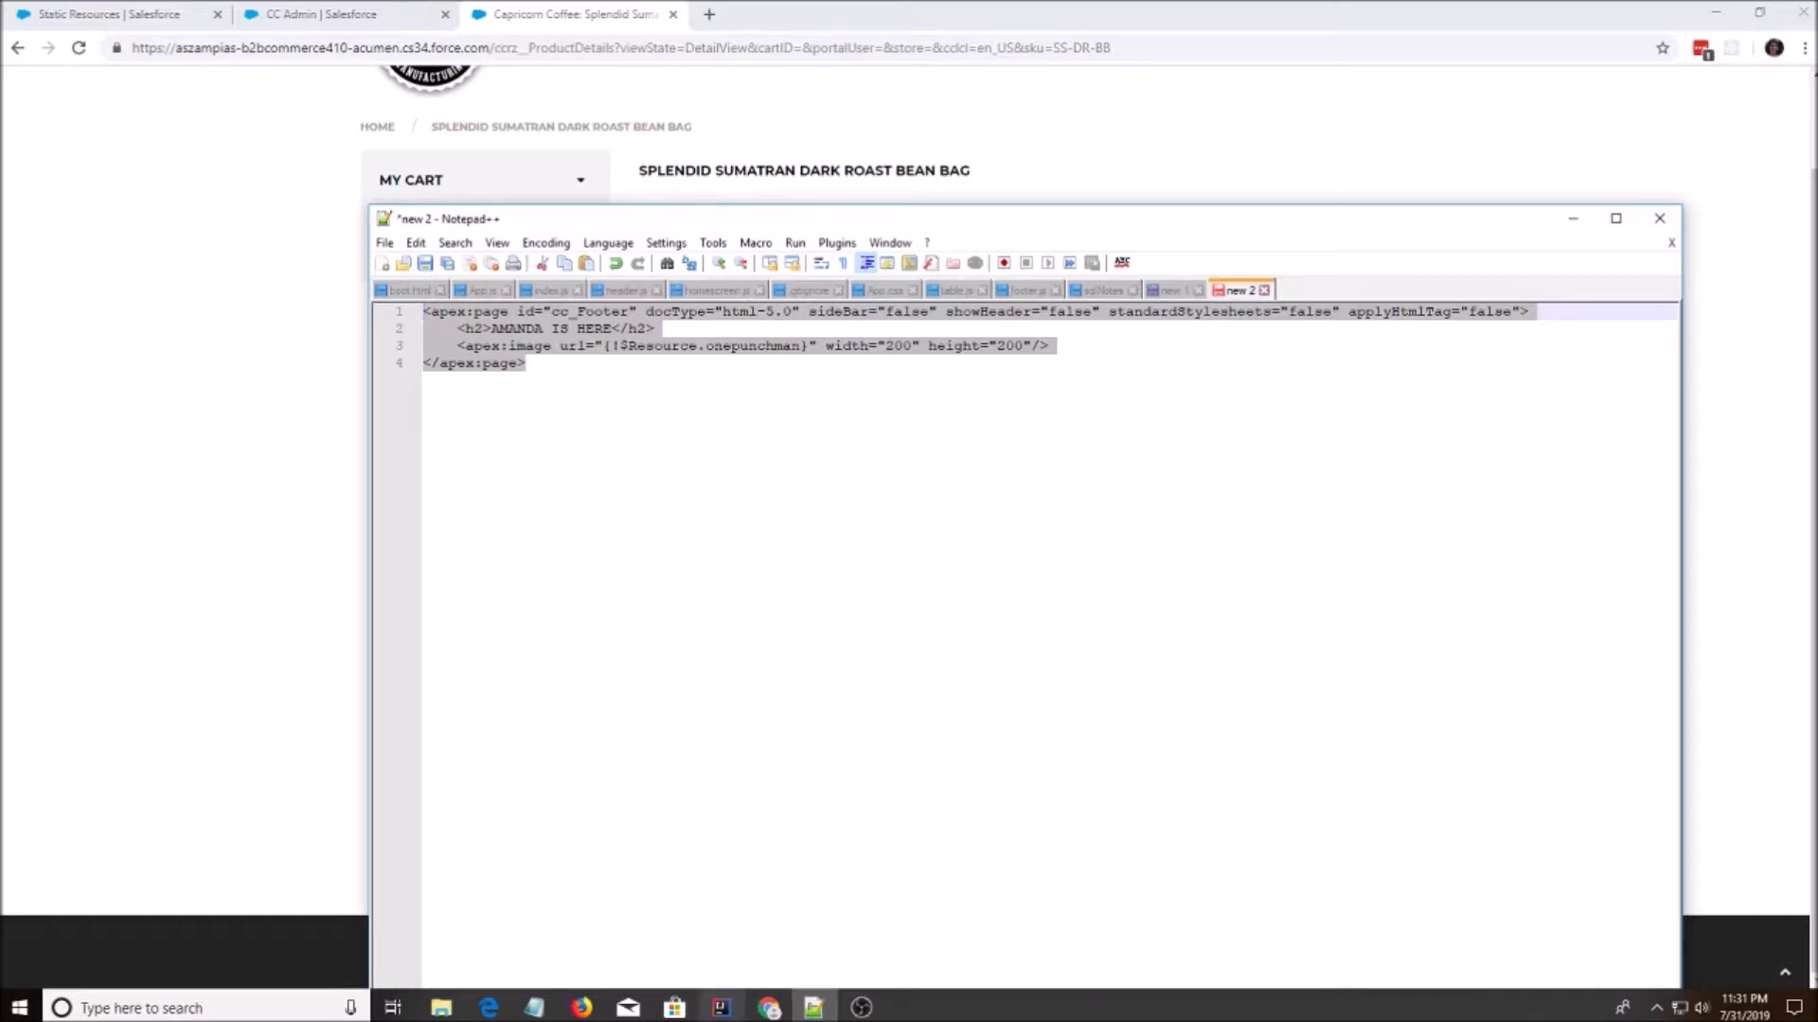
Replace cc_Footer.page's apex:page lines with the copied footer markup and check the onepunchman static resource
click(721, 1008)
click(731, 193)
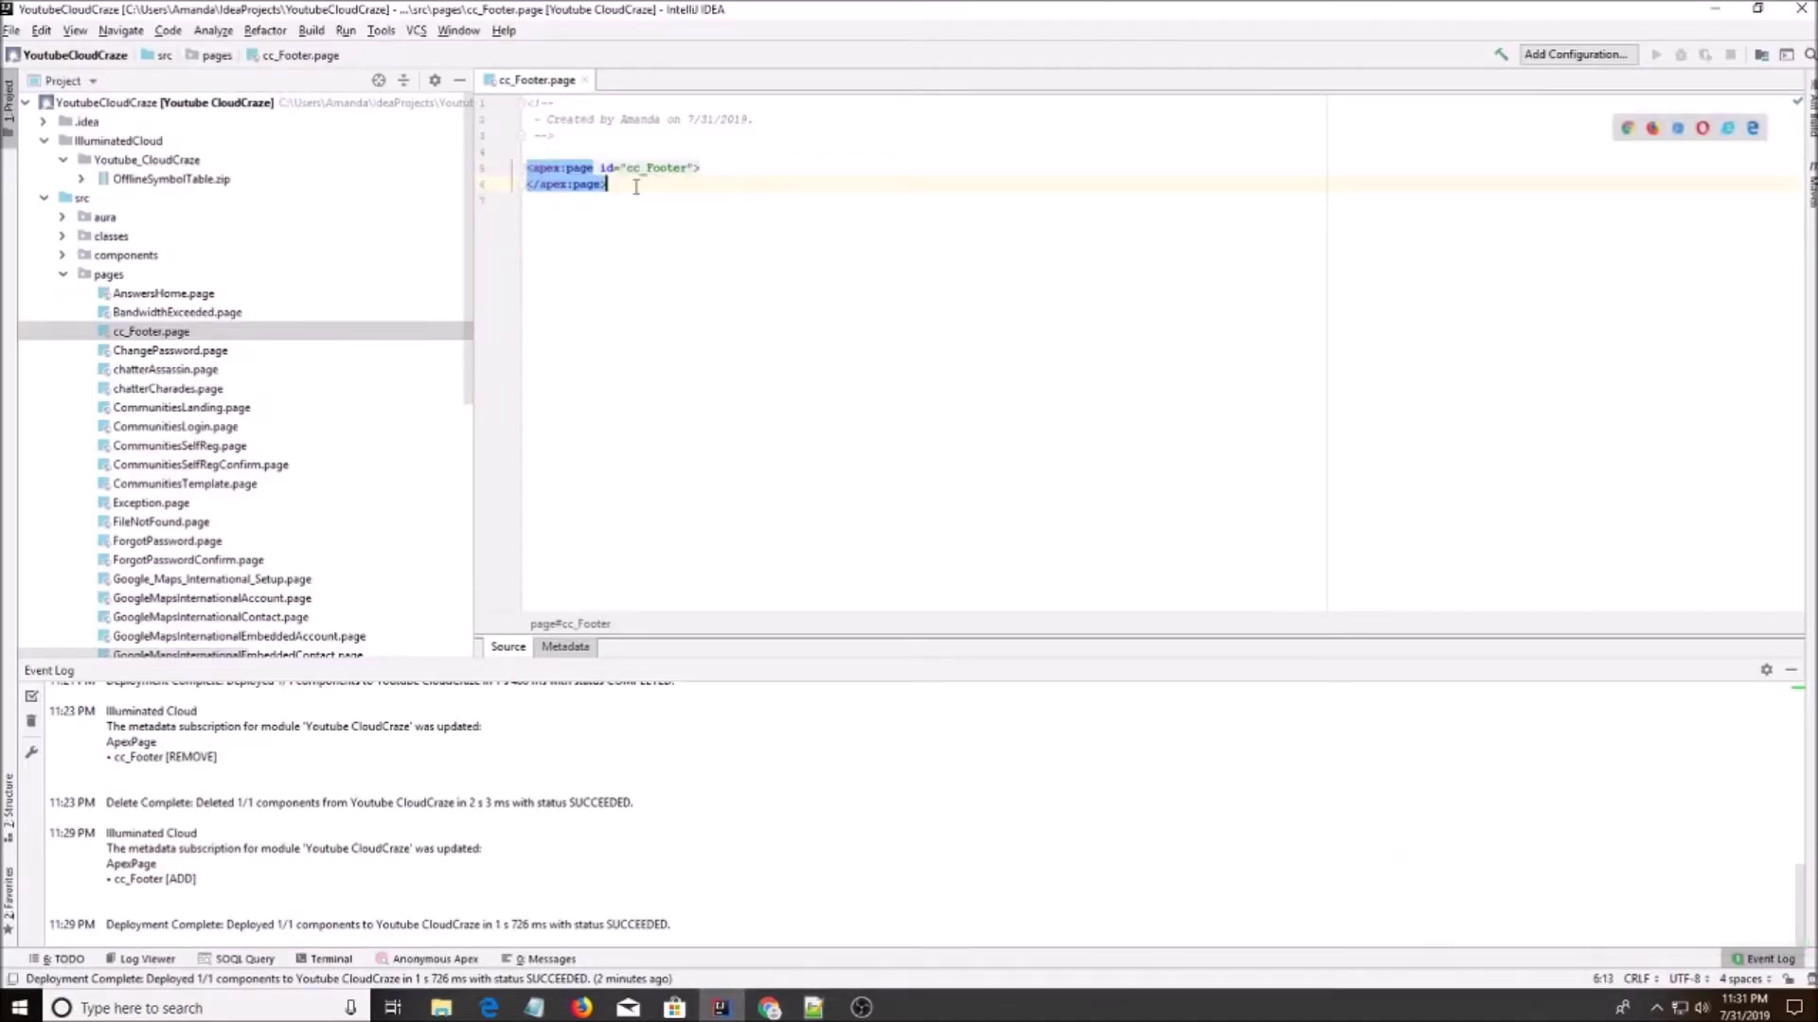
drag(628, 183, 481, 167)
key(Delete)
text(<apex:page id="cc_Footer" docType="html-5.0" sideBar="false" showHeader="false" standardStylesheets="false" applyHtmlTag="false">     <h2>AMANDA IS HERE</h2>     <apex:image url="{!$Resource.onepunchman}" width="200" height="200"/> </apex:page>)
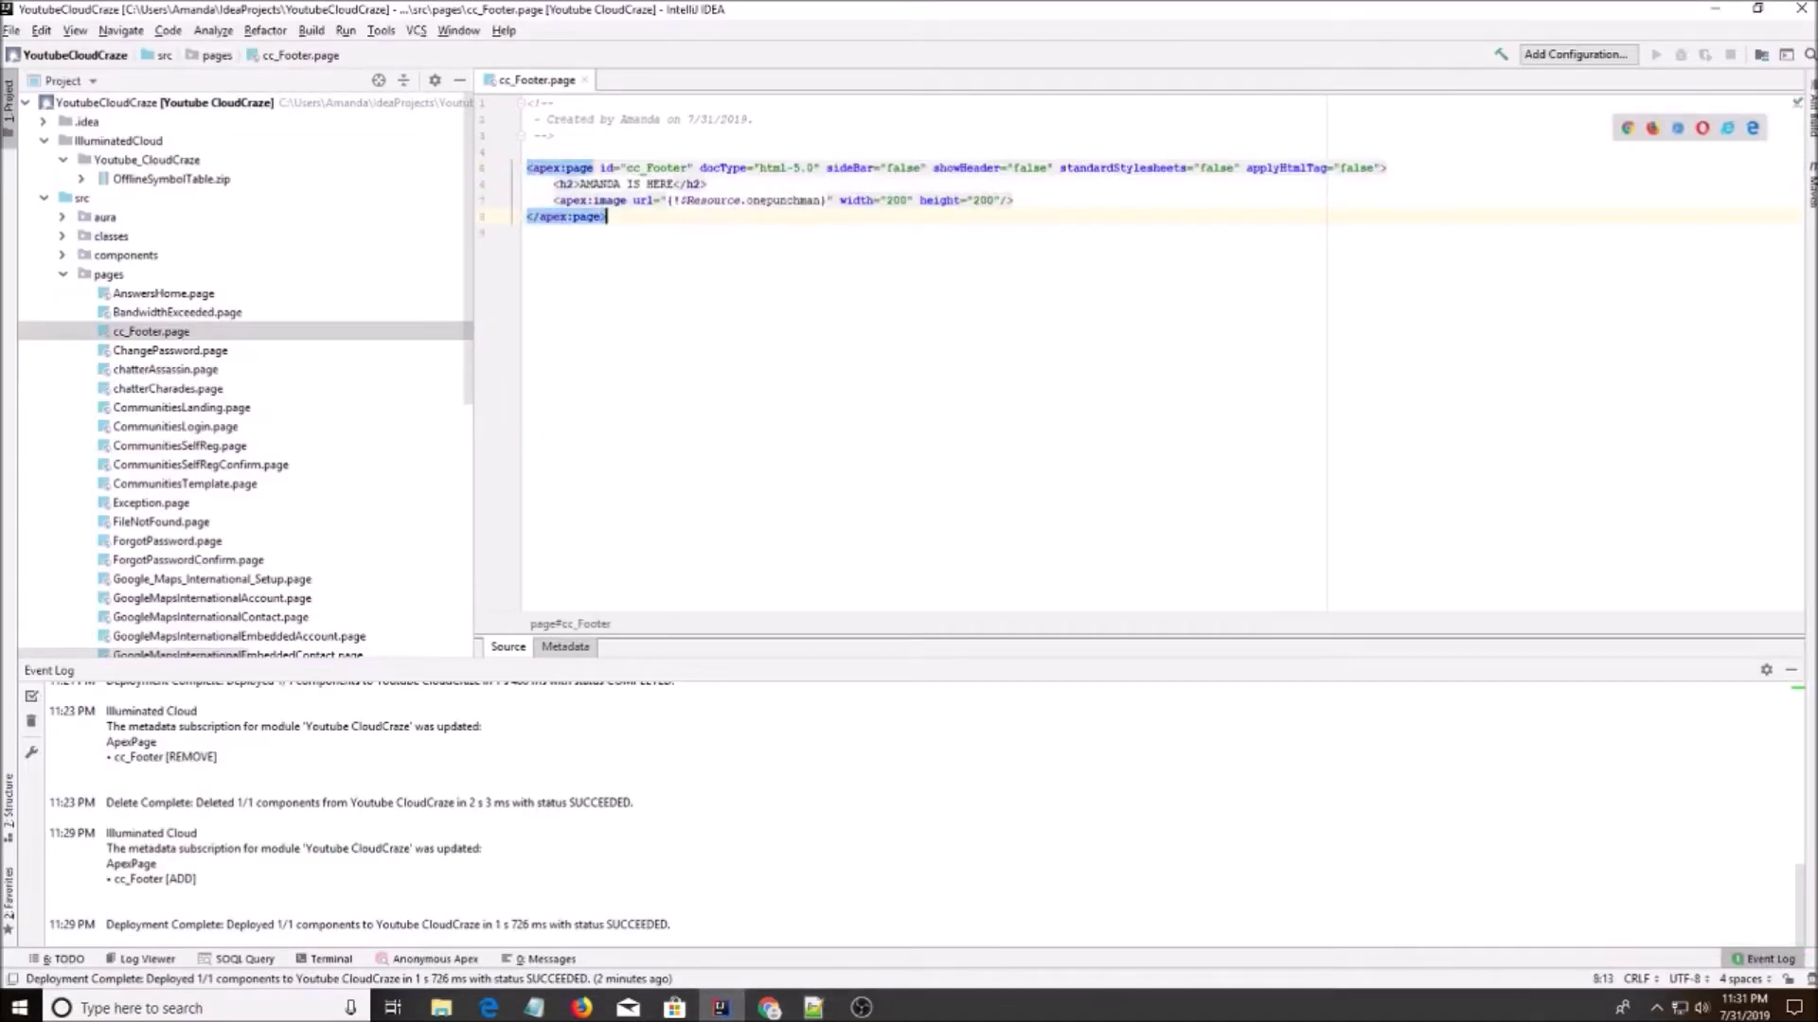
click(686, 184)
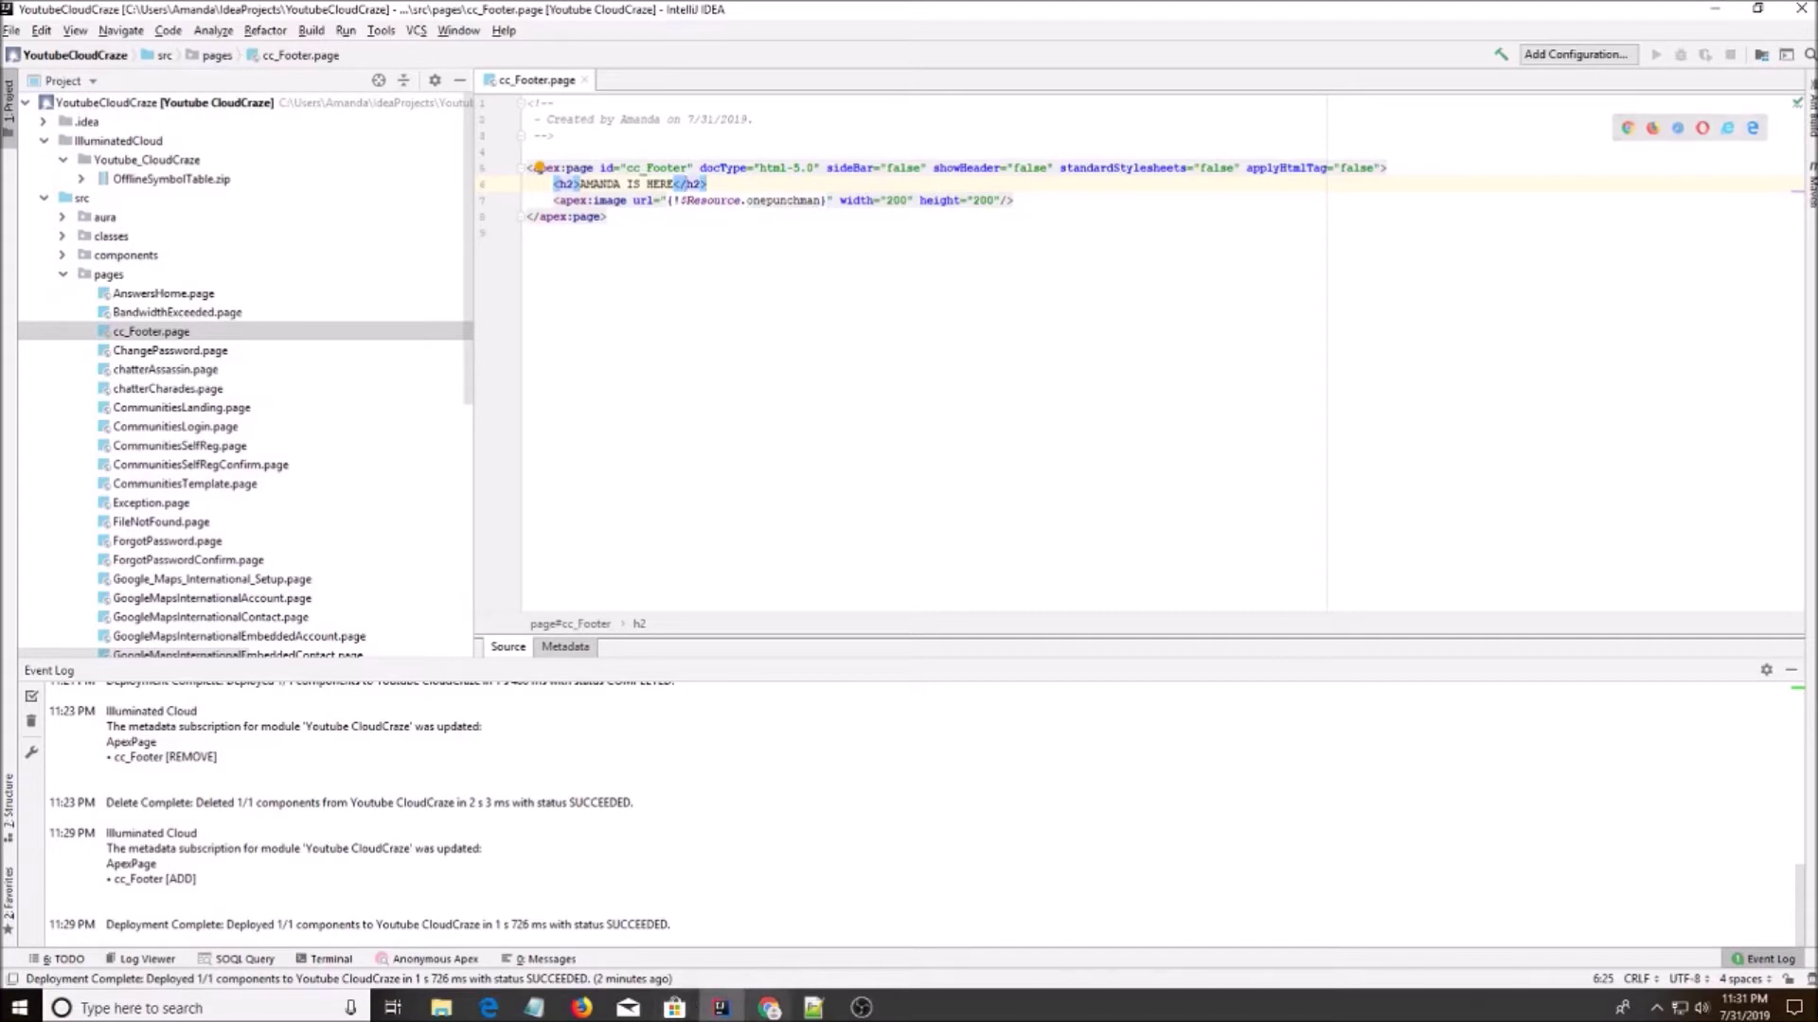
click(768, 1007)
click(129, 11)
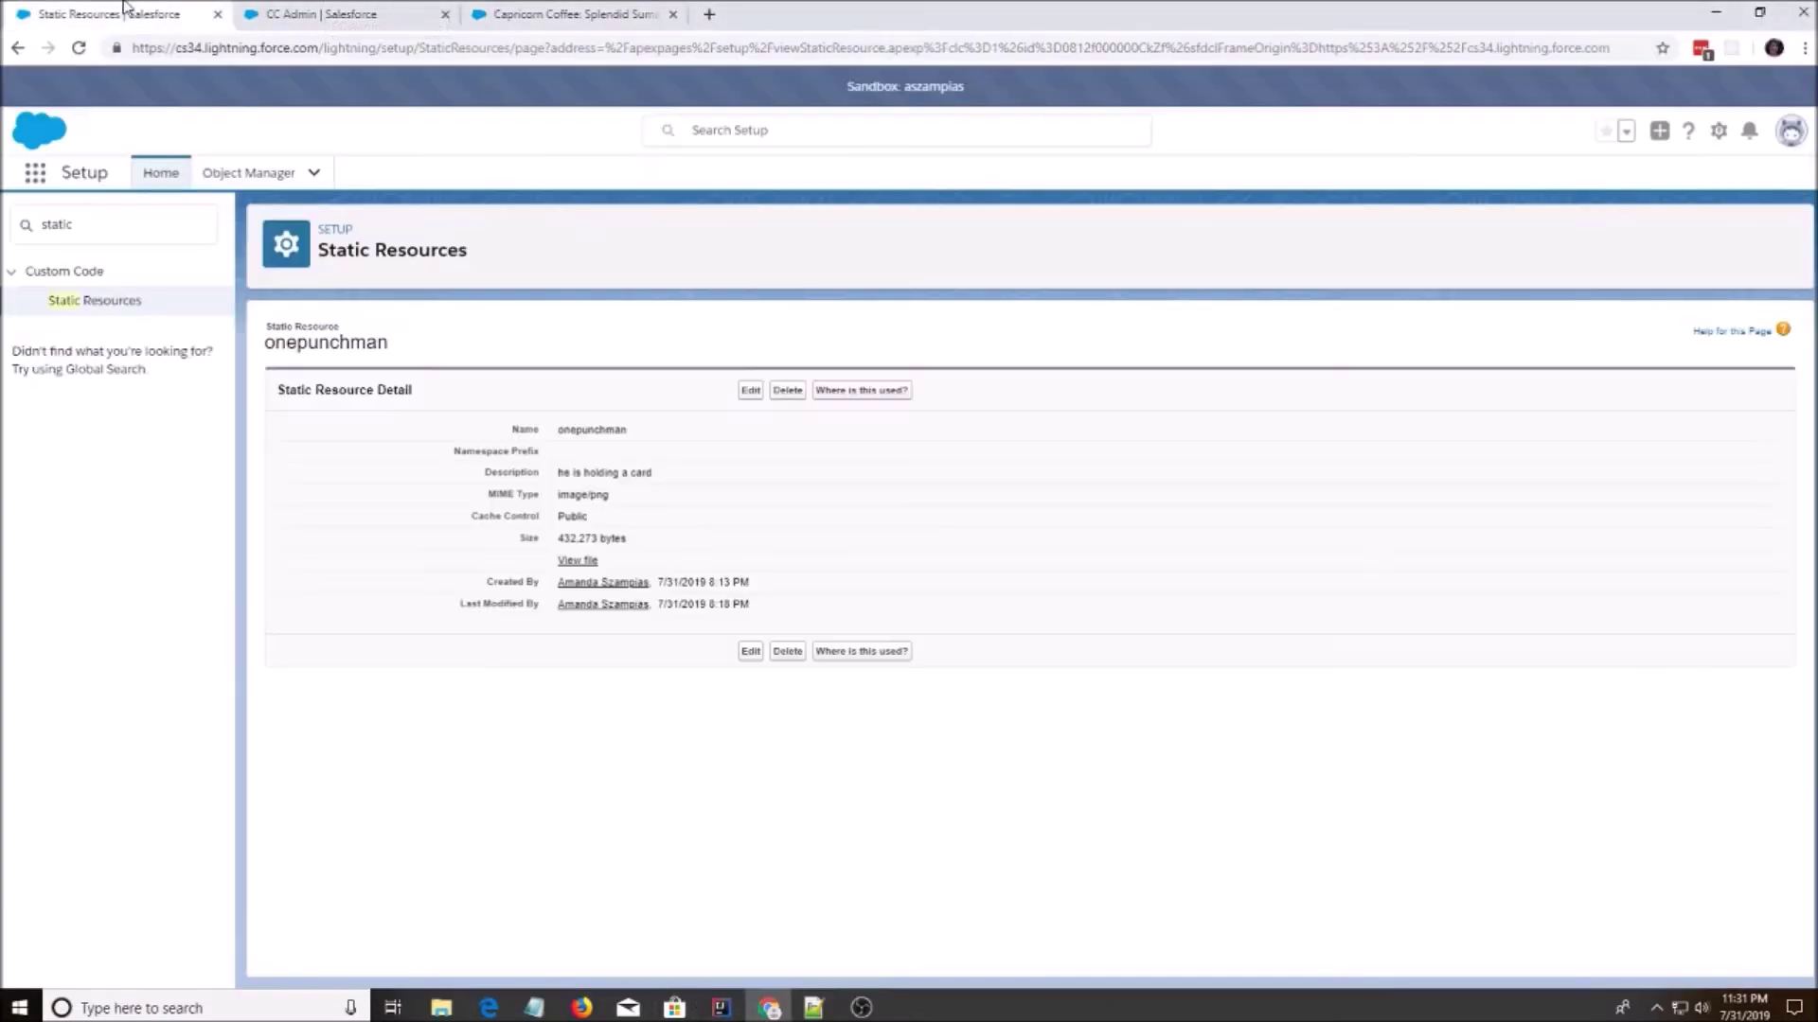
click(1716, 12)
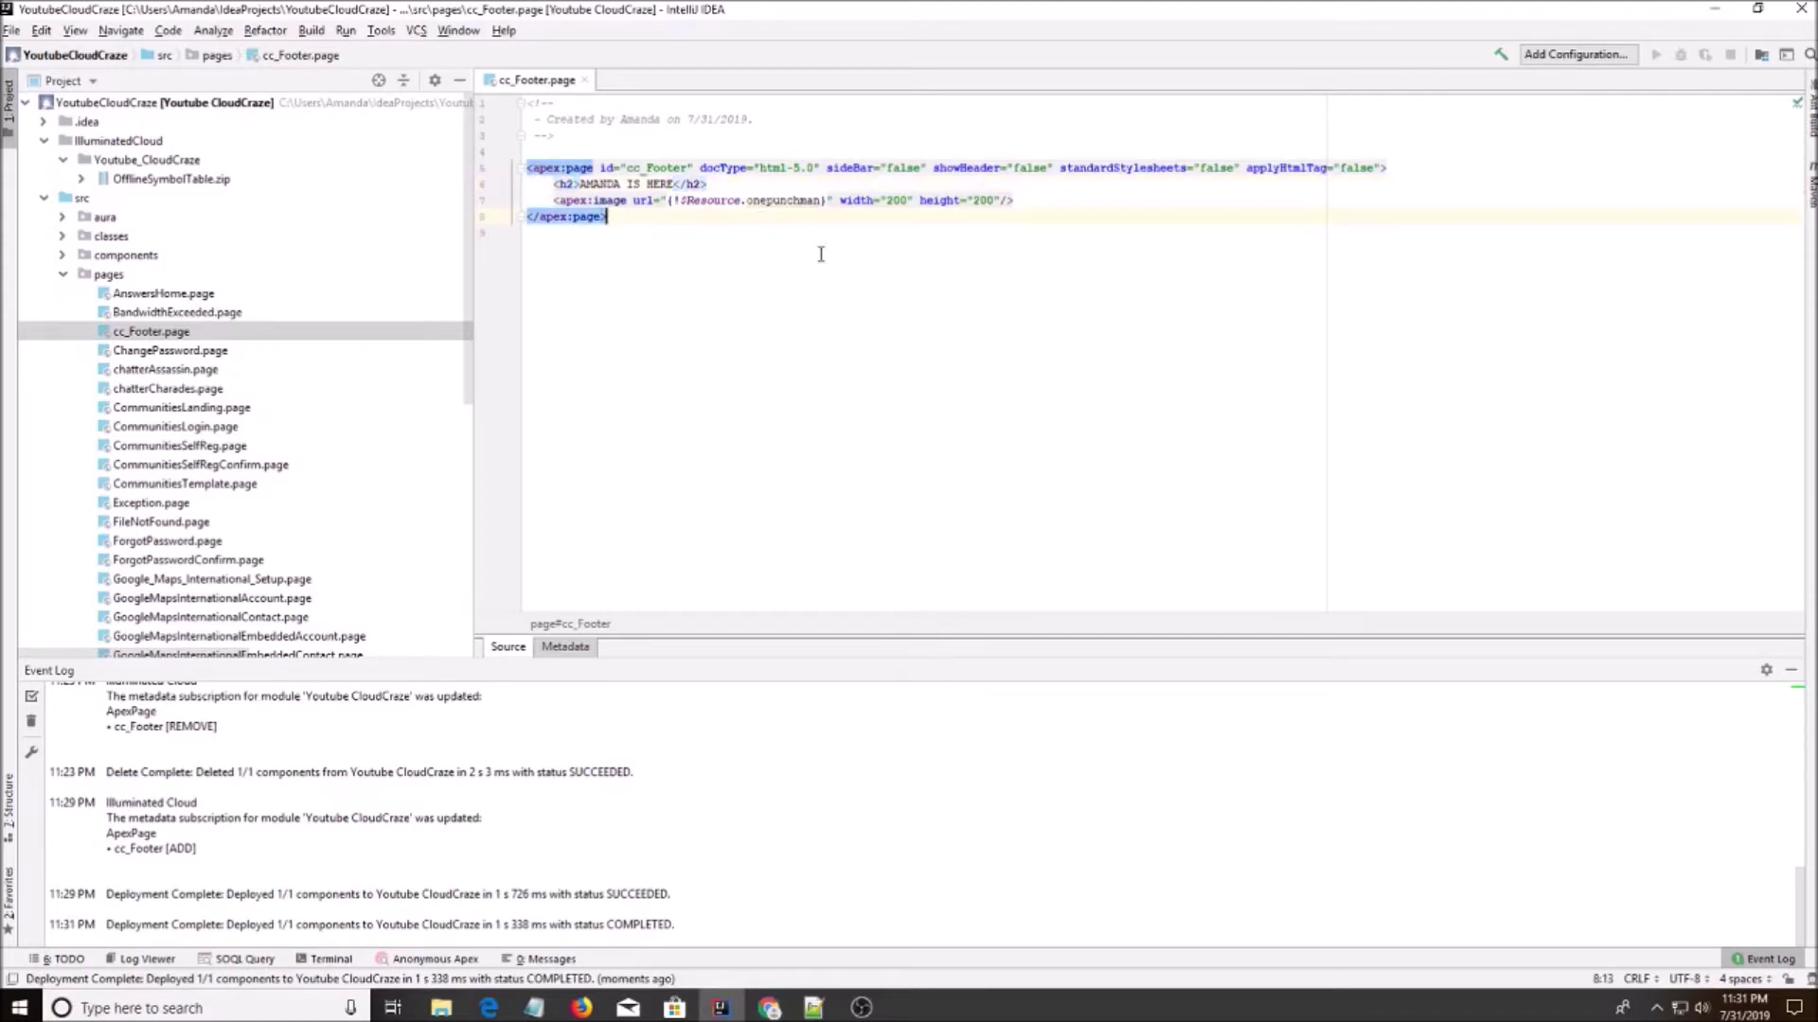
Change the heading to 'AMANDA IS HERE!' and save to deploy cc_Footer
click(667, 168)
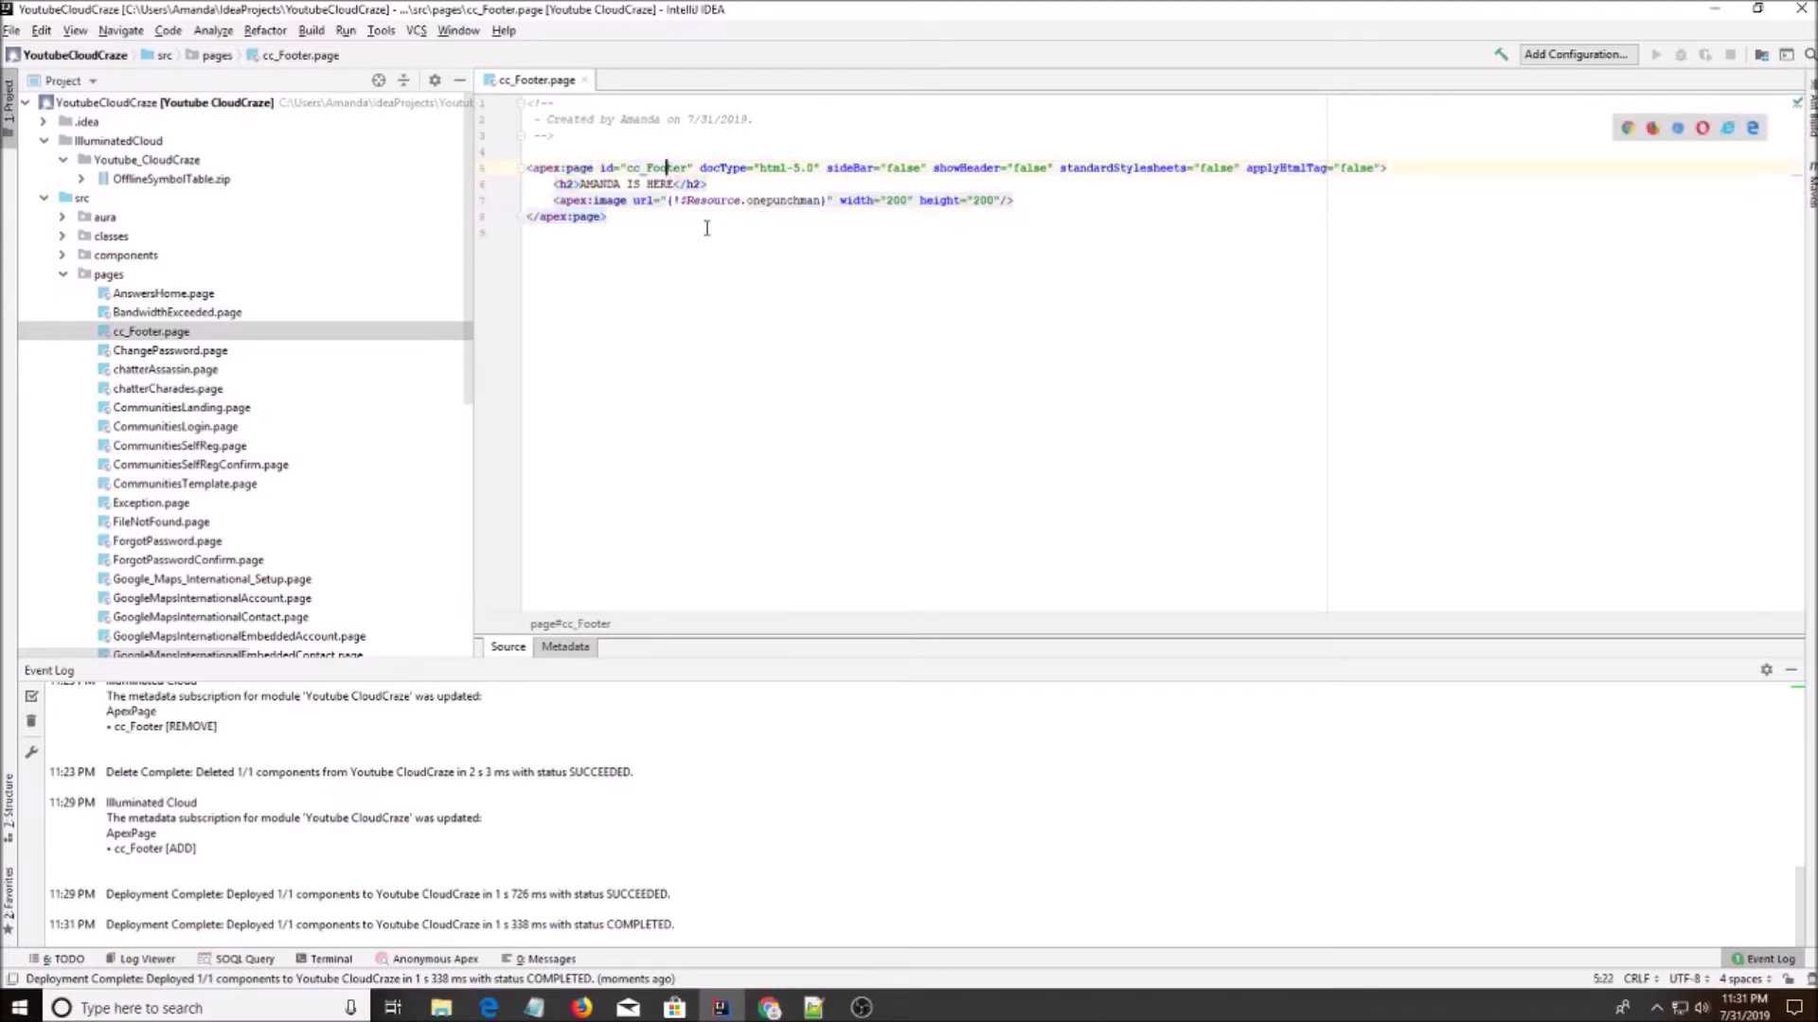
click(678, 186)
text(!)
click(779, 265)
key(ctrl+s)
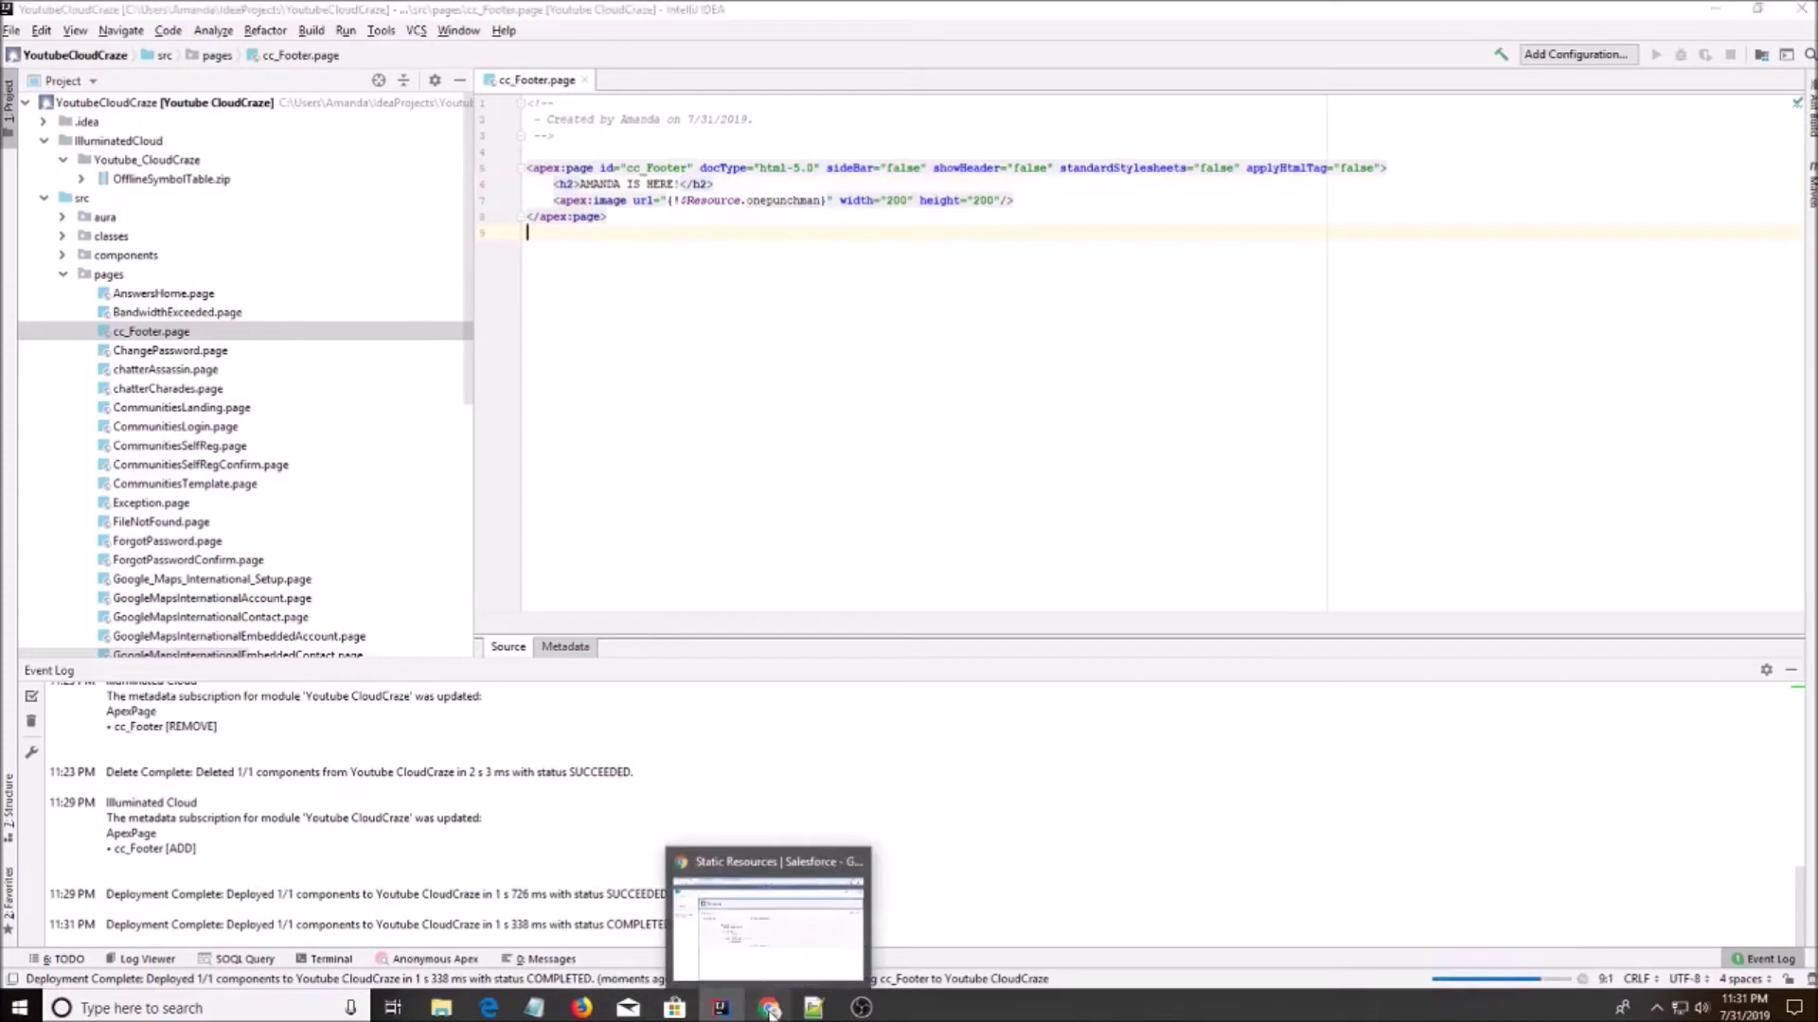
click(769, 1007)
click(322, 14)
Reload the Capricorn Coffee product page and scroll to the AMANDA IS HERE! footer with its image
click(568, 14)
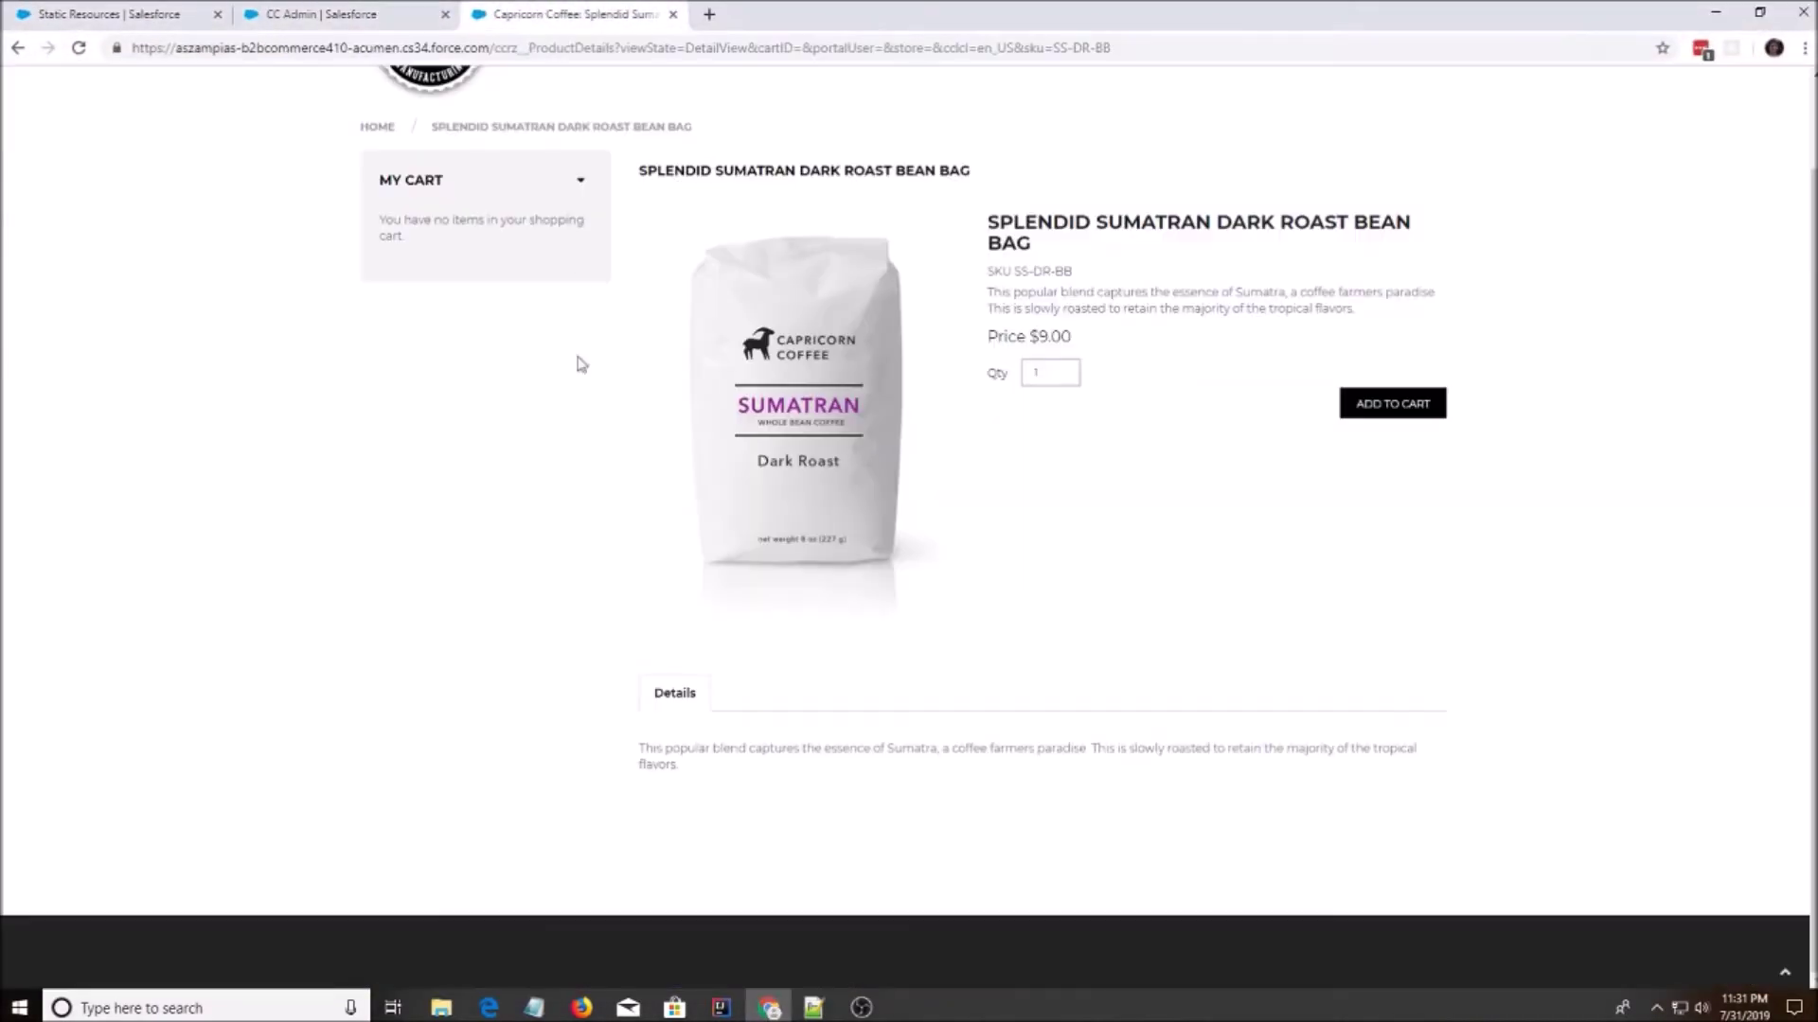
key(F5)
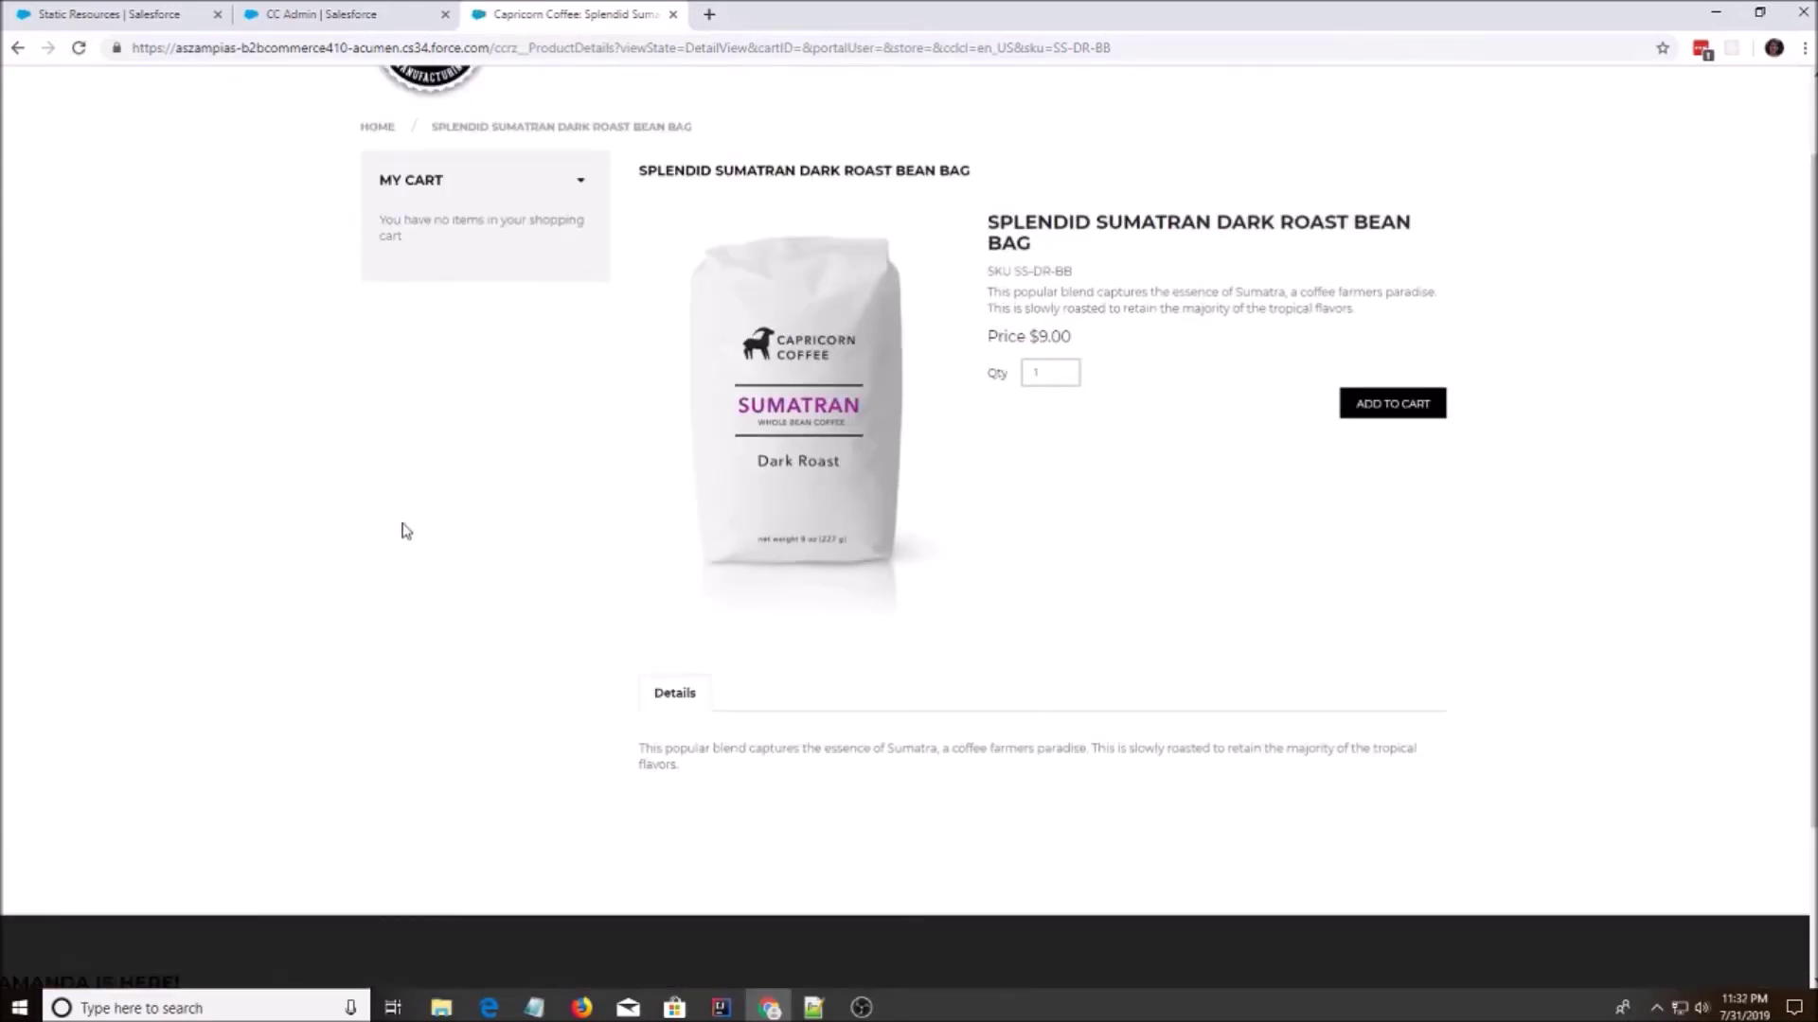
scroll(92, 640, down, 2)
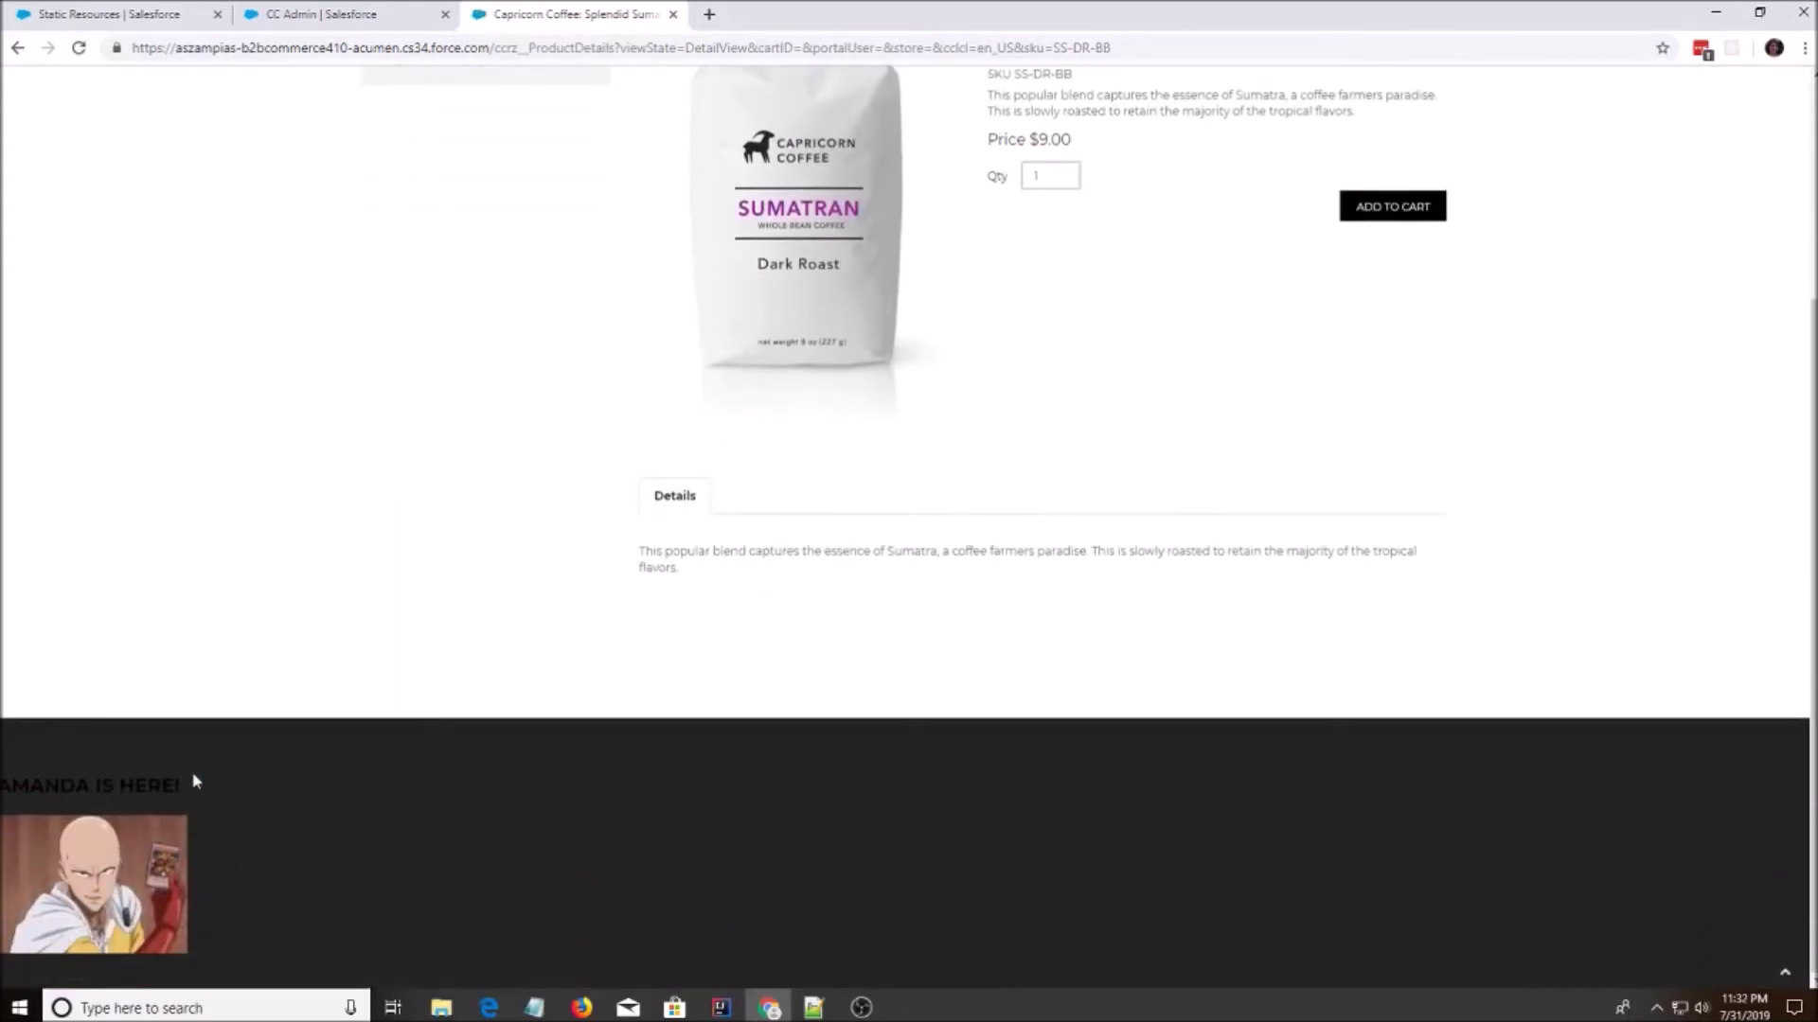
drag(194, 780, 2, 746)
click(324, 816)
scroll(966, 783, up, 3)
scroll(1673, 865, down, 3)
Bring Notepad++'s new 2 document with the cc_Footer markup to the front and clear the selection
mouse_move(813, 1005)
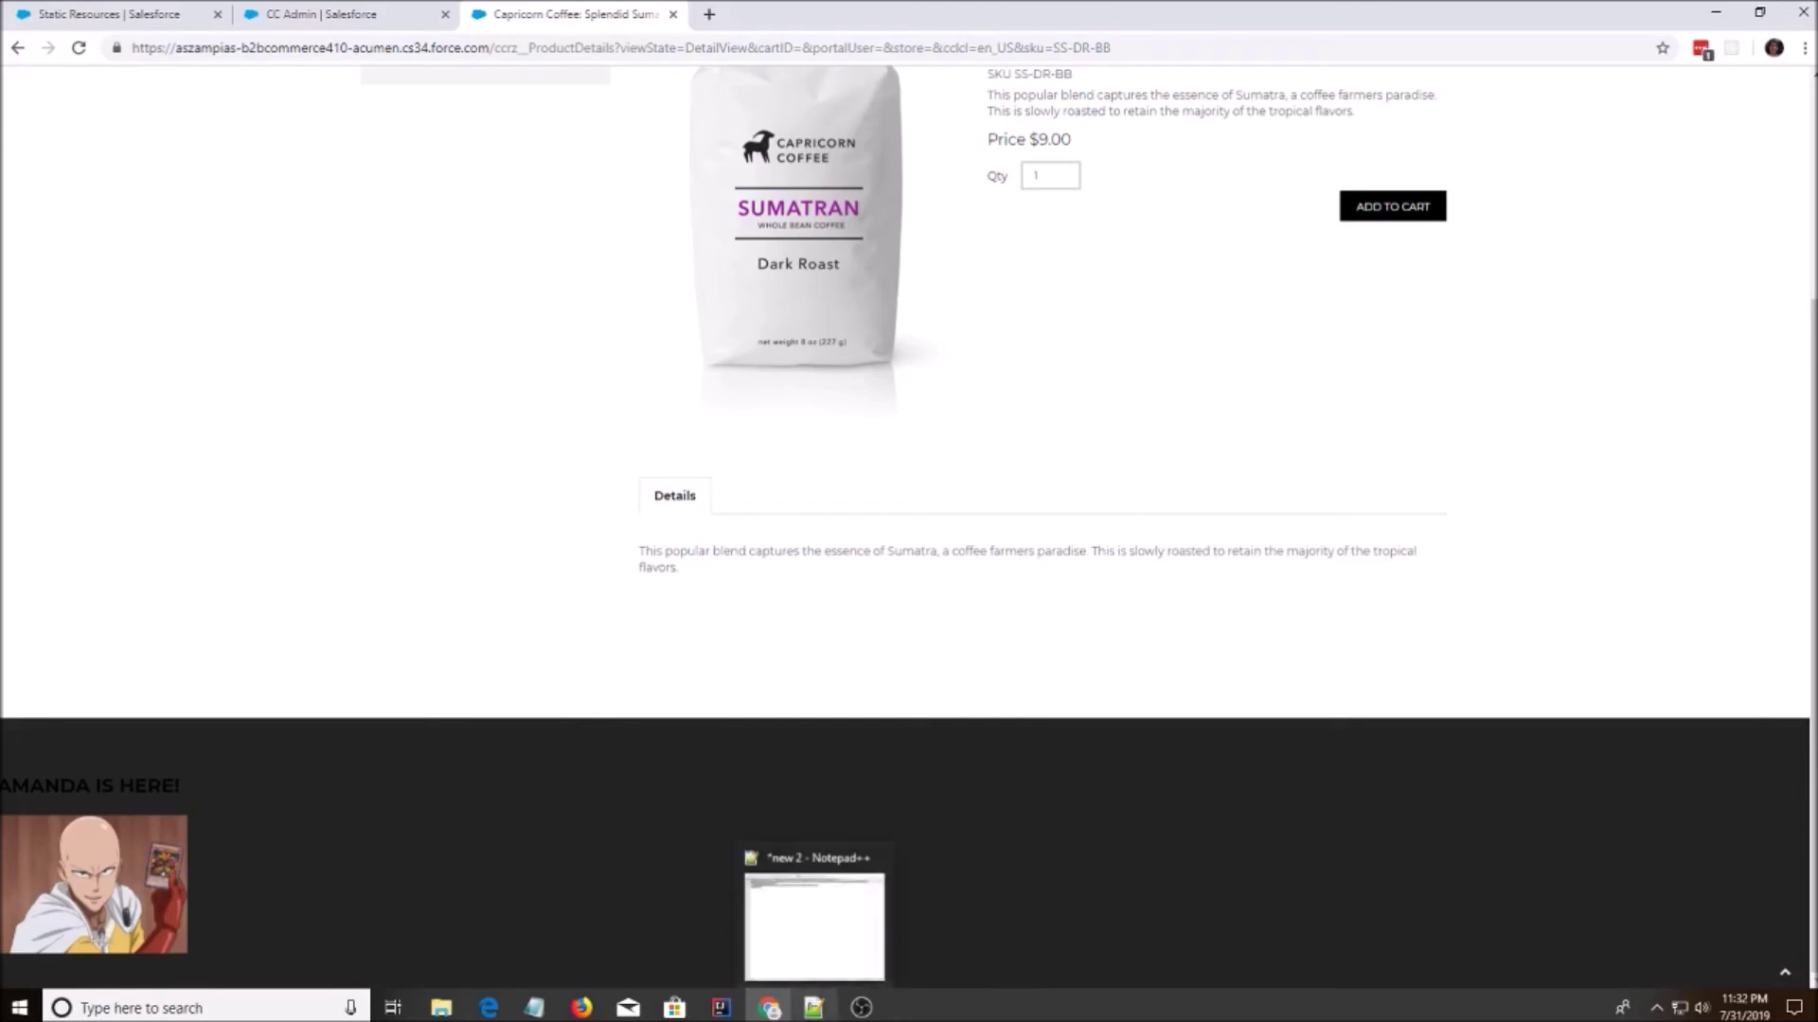
click(781, 926)
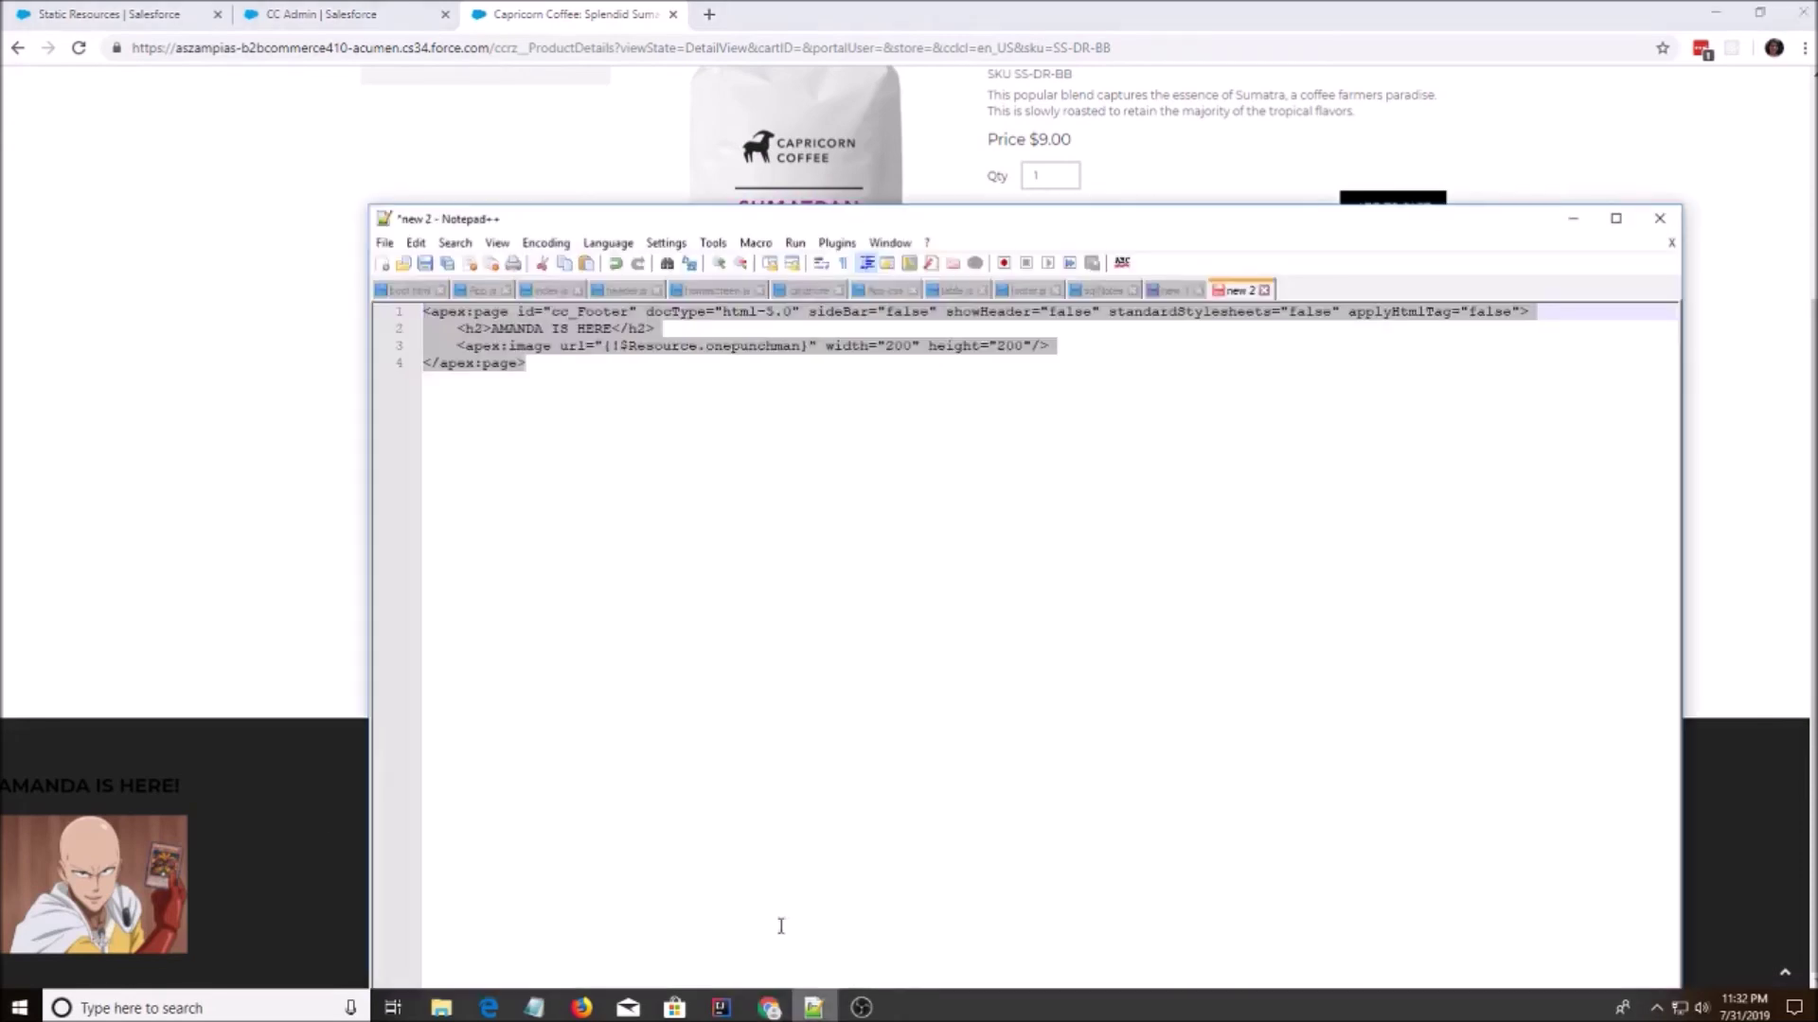
click(436, 339)
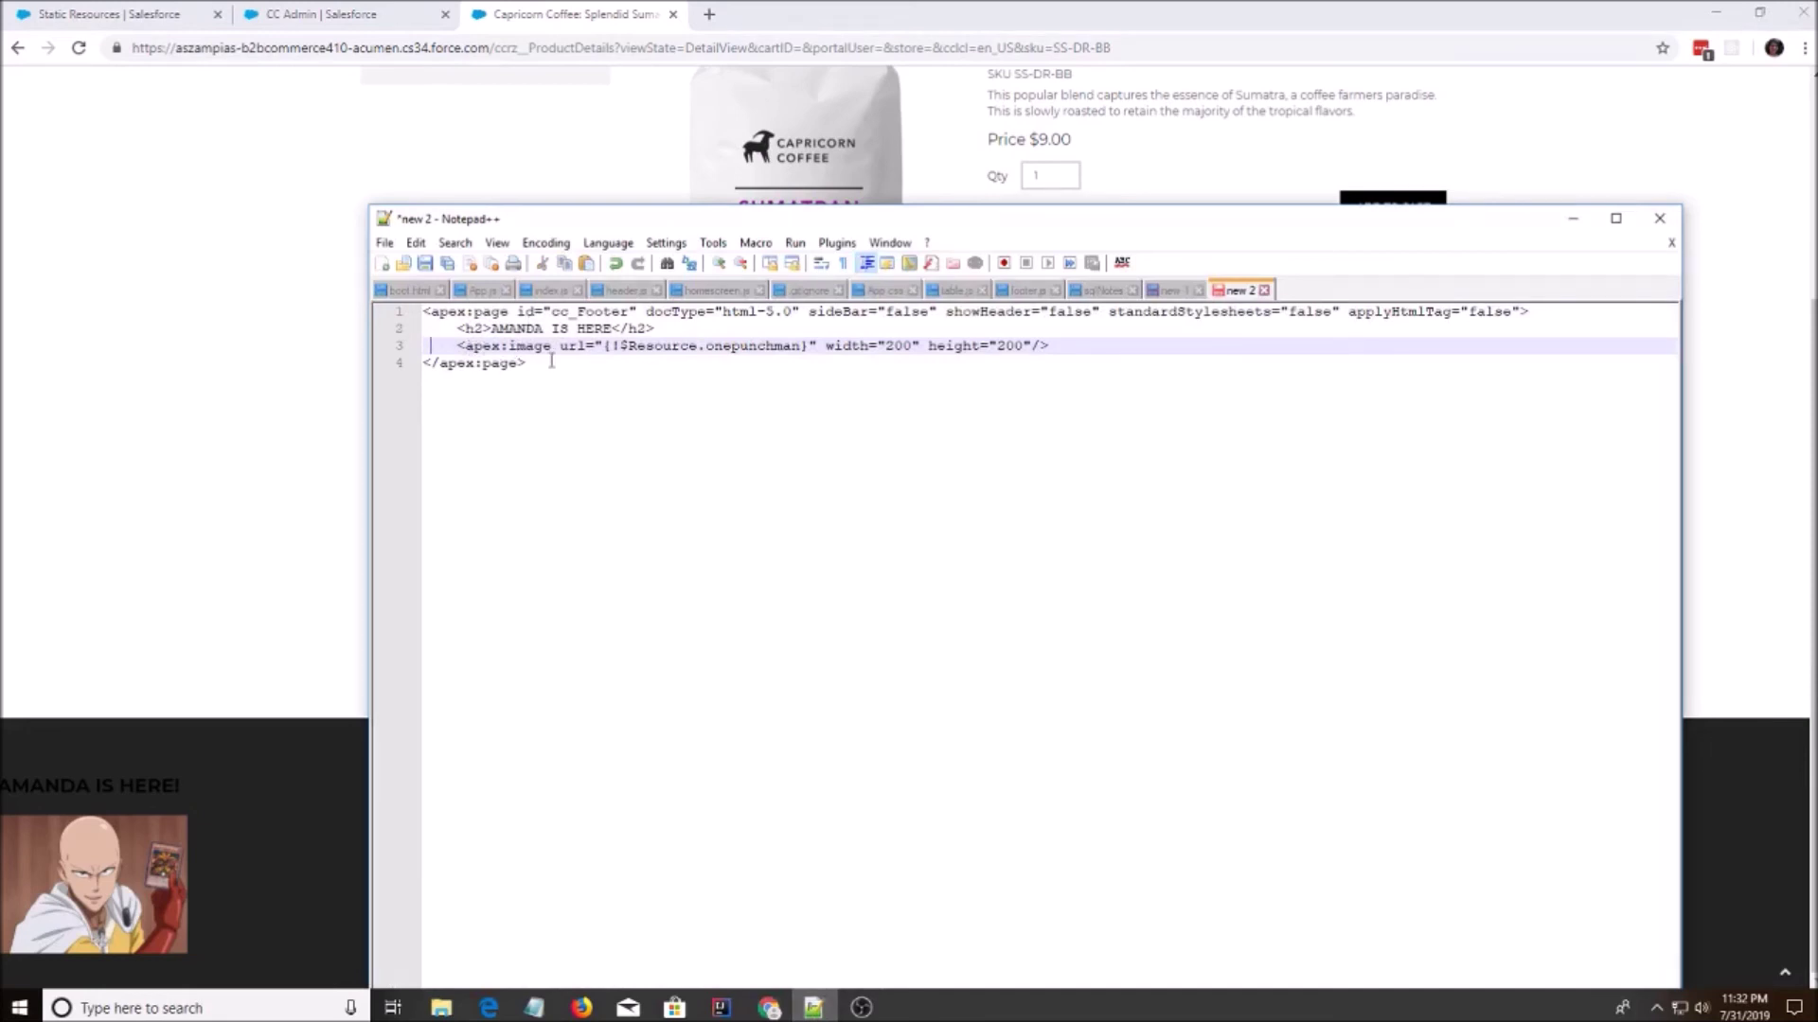